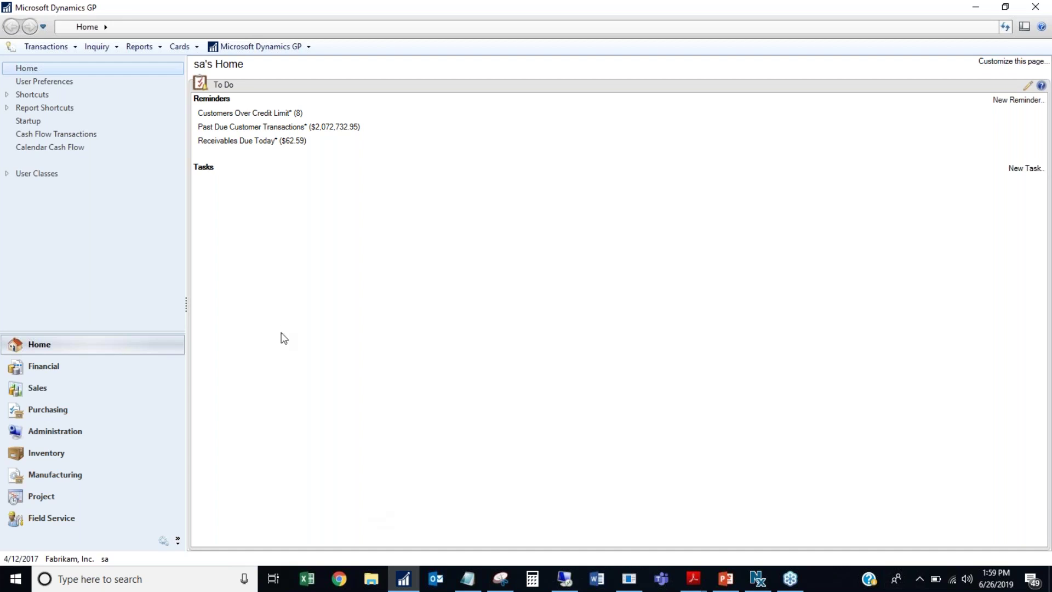
Step: Open SmartList and maximize its window
{"action": "left_click", "coordinate": [268, 49]}
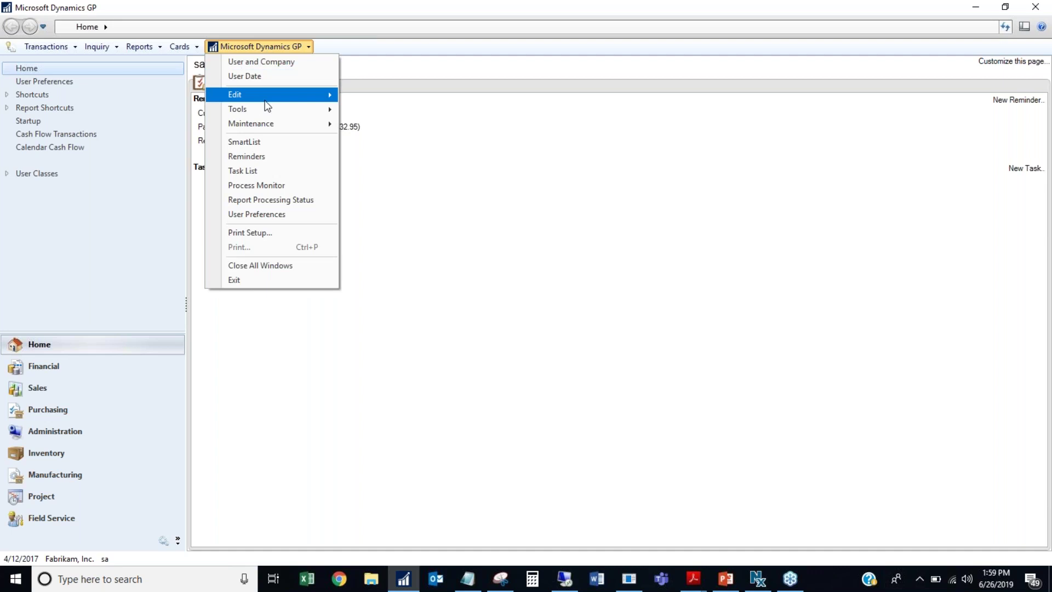
{"action": "left_click", "coordinate": [262, 142]}
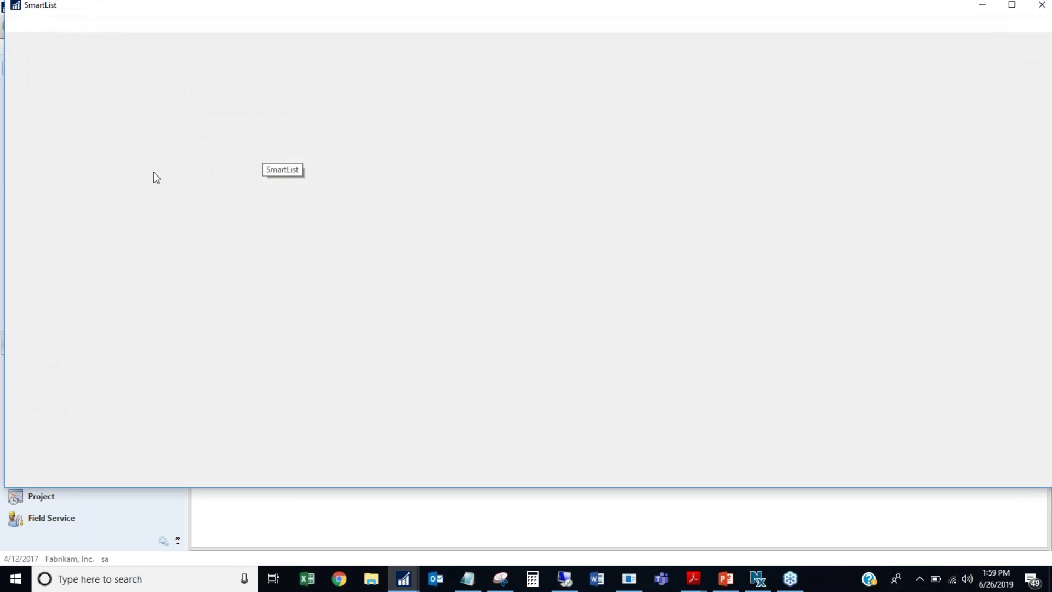
{"action": "double_click", "coordinate": [486, 9]}
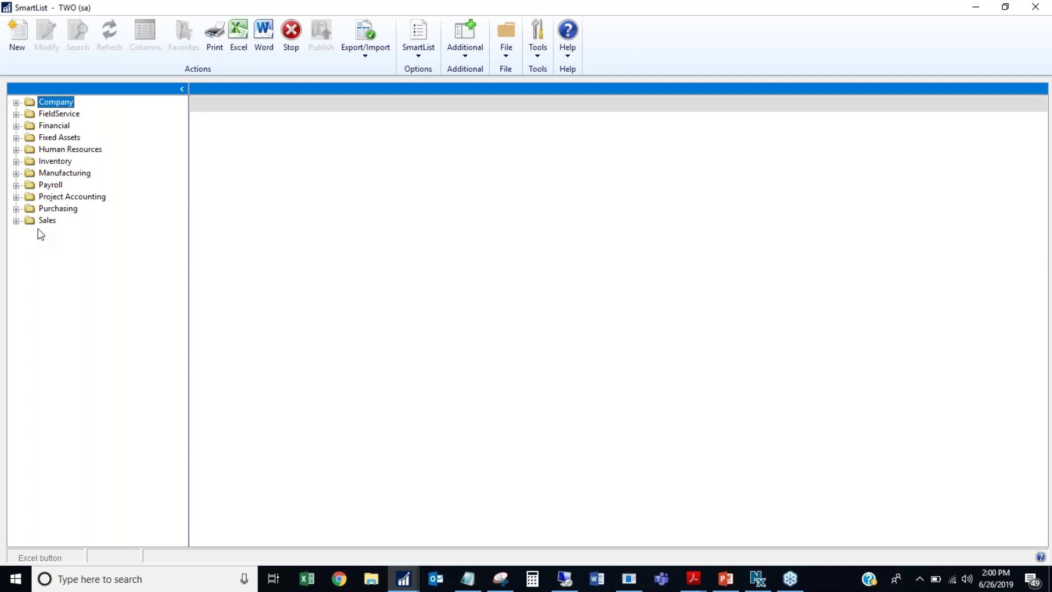
Step: Display the default (*) Accounts list from the Financial folder and sort it by Main Account Segment
{"action": "left_click", "coordinate": [18, 126]}
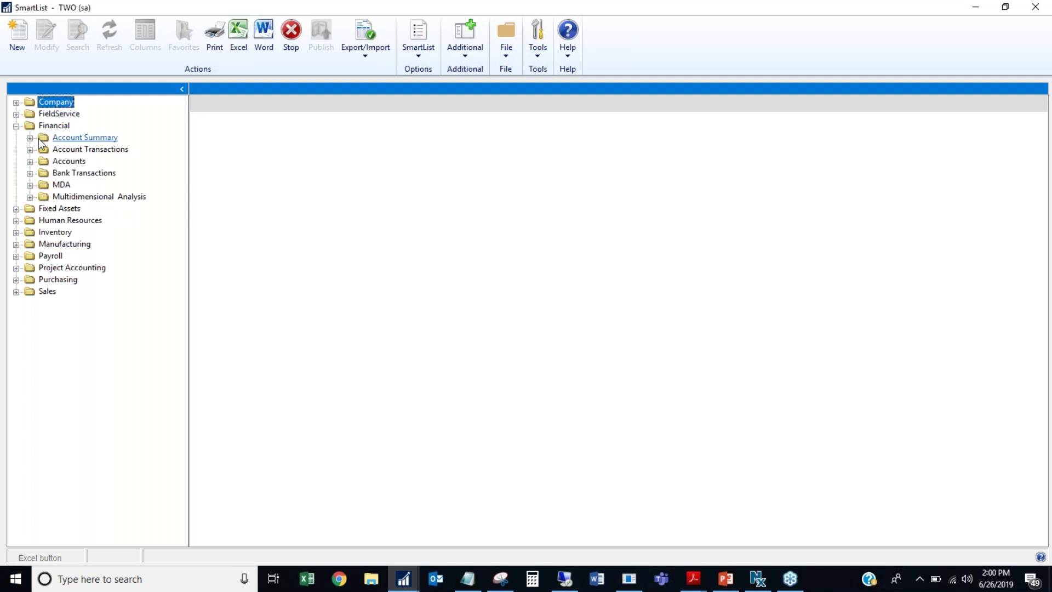
{"action": "left_click", "coordinate": [29, 161]}
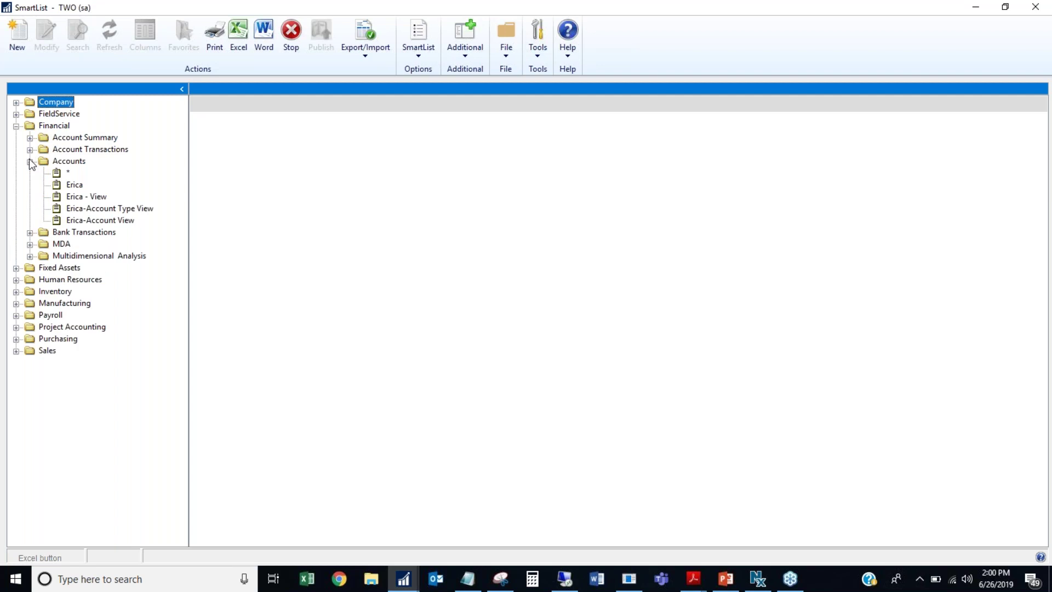
{"action": "double_click", "coordinate": [68, 174]}
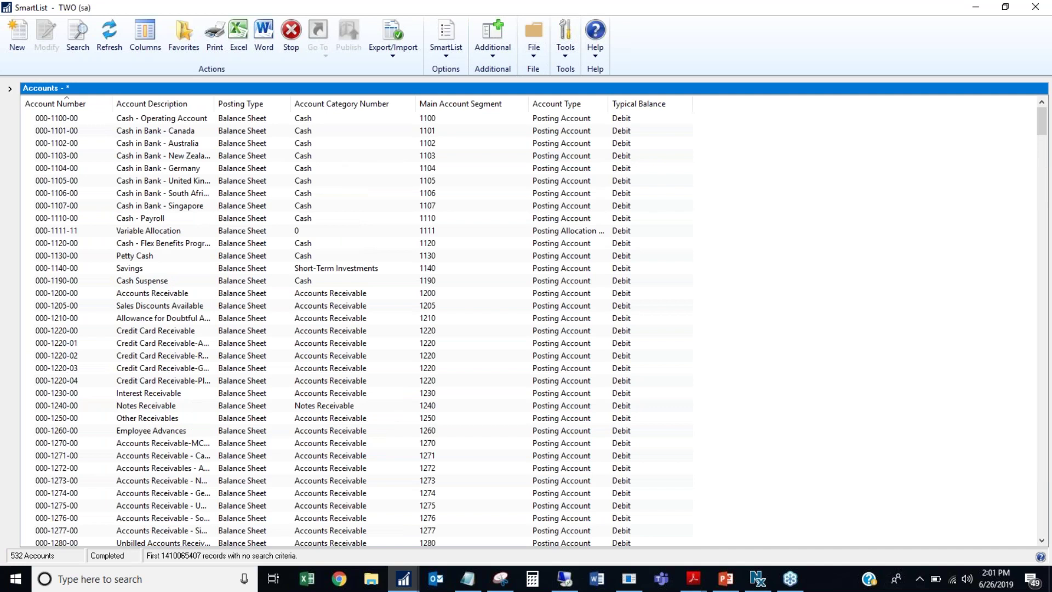
{"action": "left_click", "coordinate": [359, 168]}
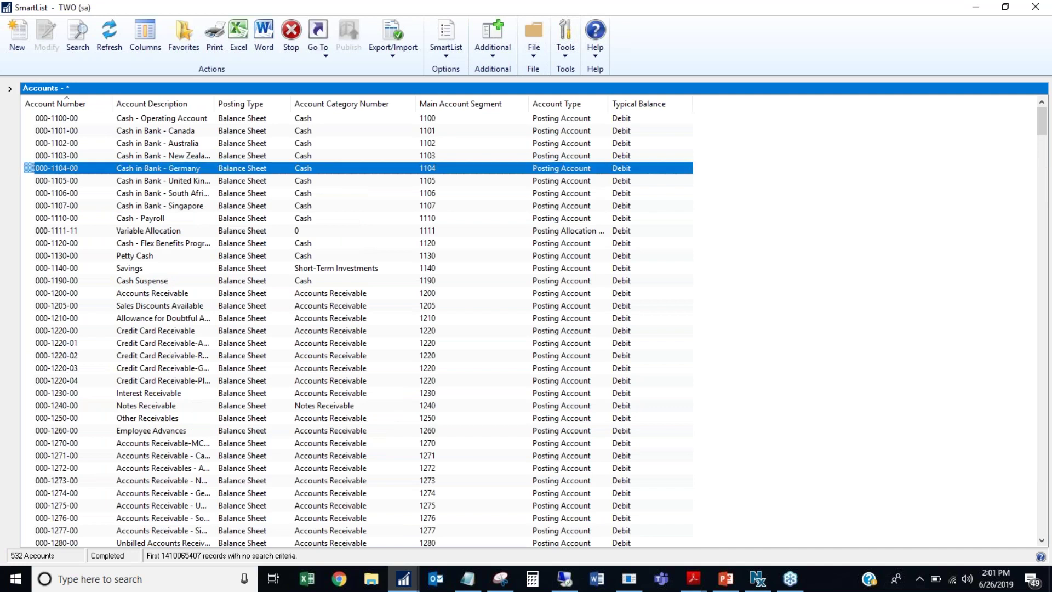
{"action": "left_click", "coordinate": [450, 104]}
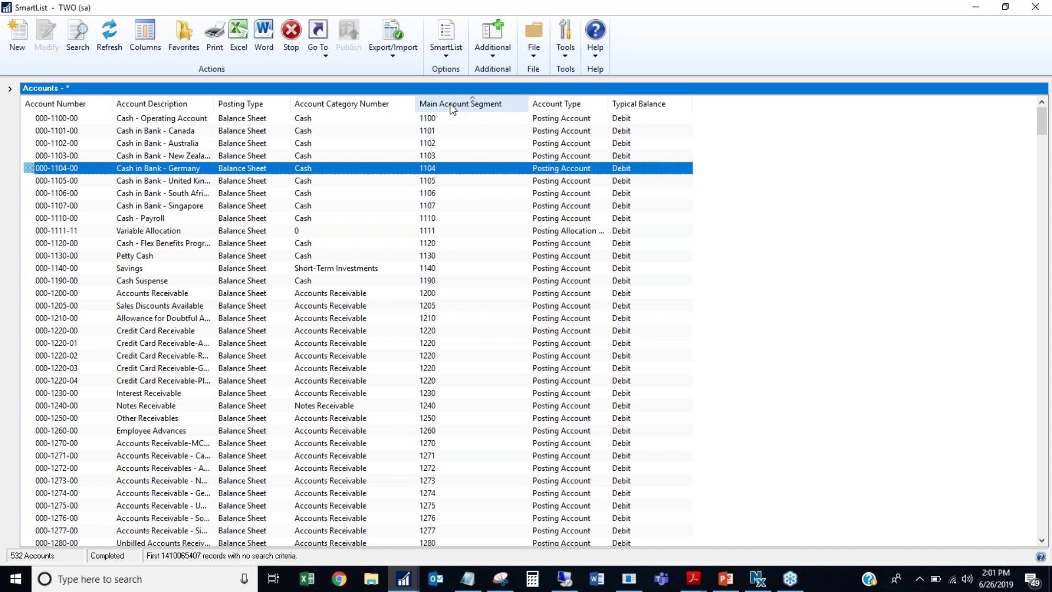
Step: Enter a string of nines as the Maximum Records in the Accounts search and run the search
{"action": "left_click", "coordinate": [80, 58]}
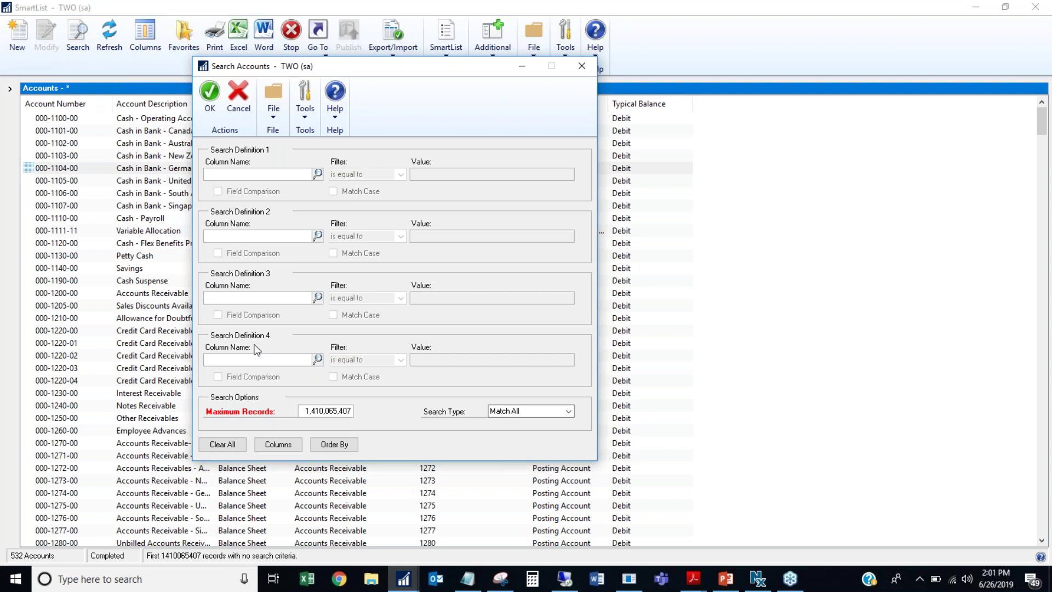
{"action": "left_click", "coordinate": [328, 411]}
{"action": "type", "text": "1000"}
{"action": "key", "text": "BackSpace"}
{"action": "key", "text": "BackSpace"}
{"action": "key", "text": "BackSpace"}
{"action": "key", "text": "BackSpace"}
{"action": "type", "text": "0"}
{"action": "type", "text": "999999999"}
{"action": "left_click", "coordinate": [210, 96]}
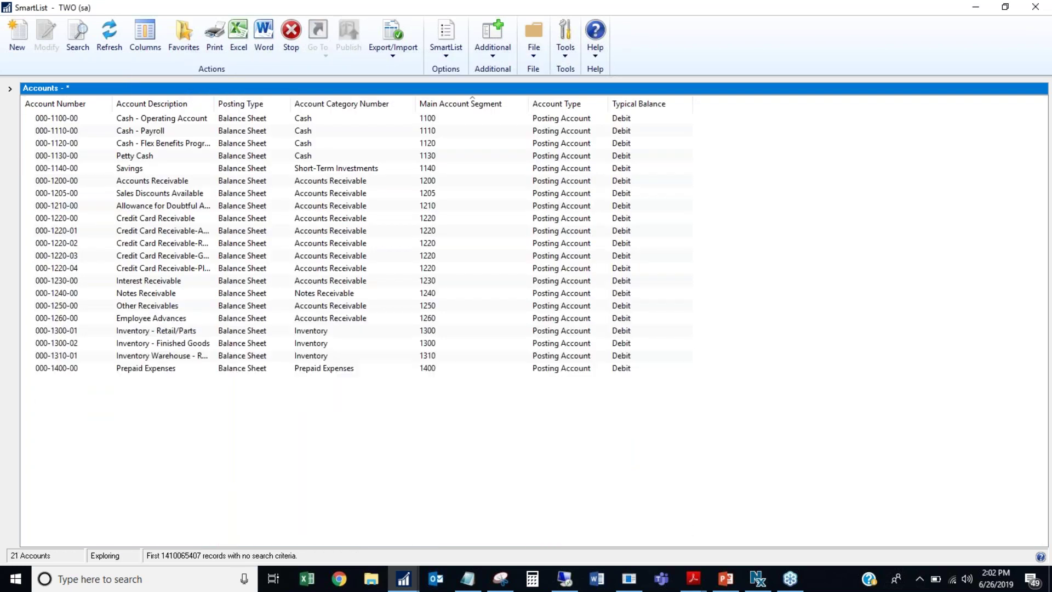
Step: Minimize the SmartList window, open SmartList Options from the system setup and list its categories
{"action": "left_click", "coordinate": [975, 7]}
{"action": "left_click", "coordinate": [244, 48]}
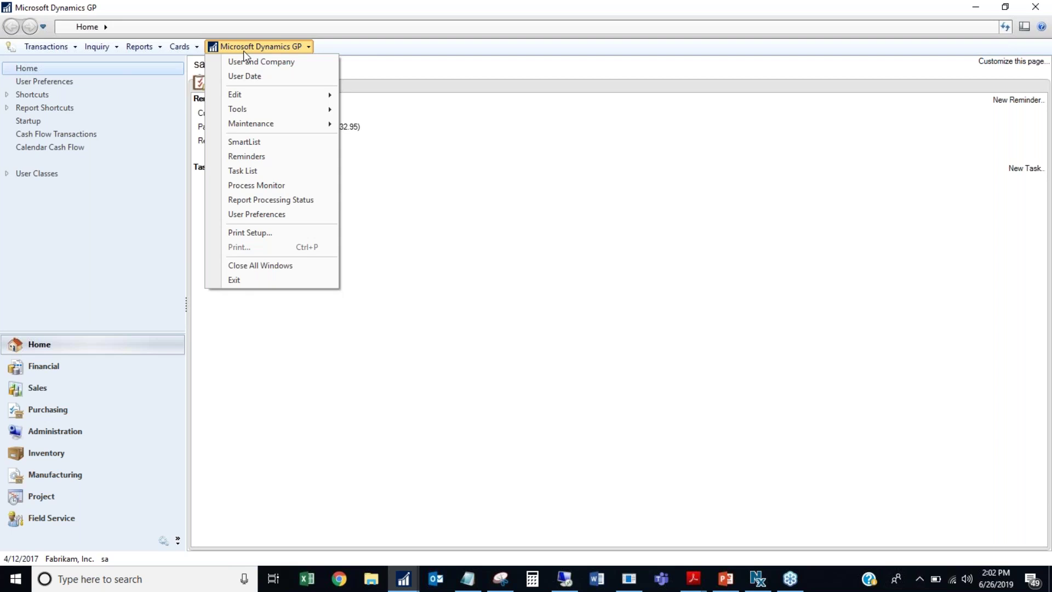
{"action": "mouse_move", "coordinate": [253, 108]}
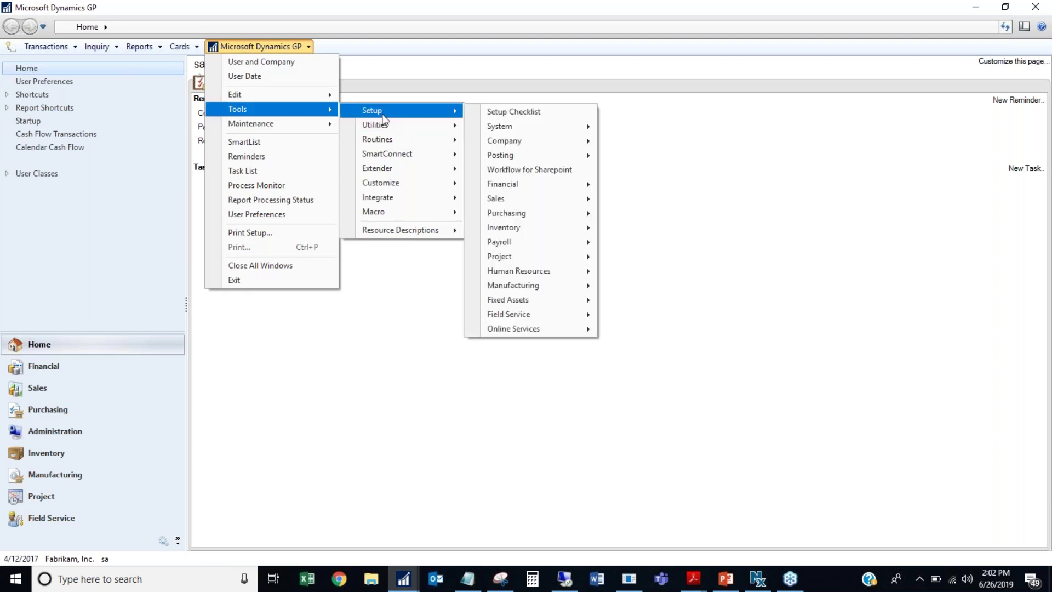
{"action": "mouse_move", "coordinate": [509, 125]}
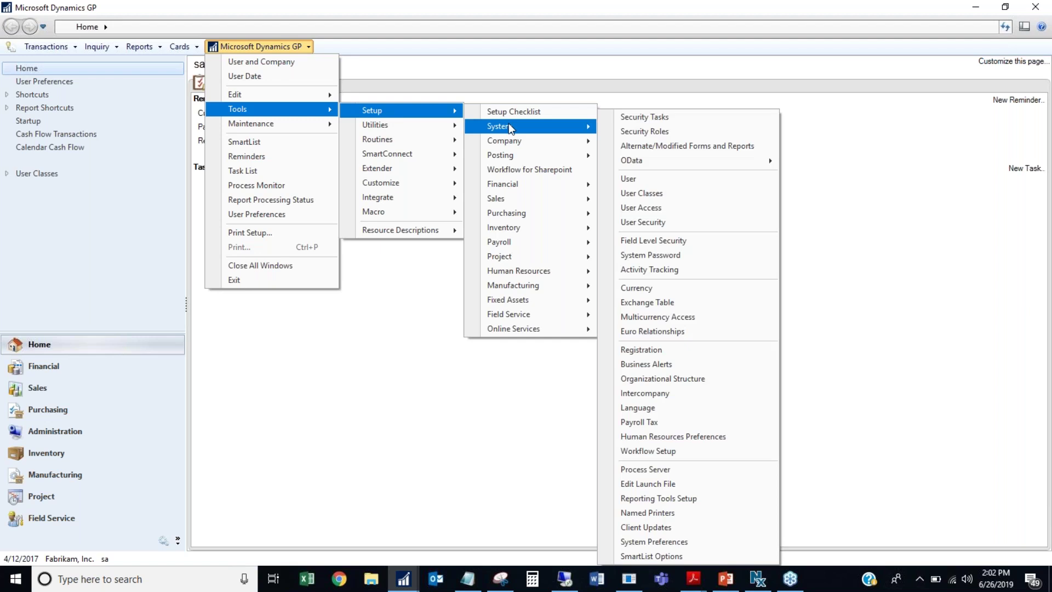
{"action": "left_click", "coordinate": [626, 559]}
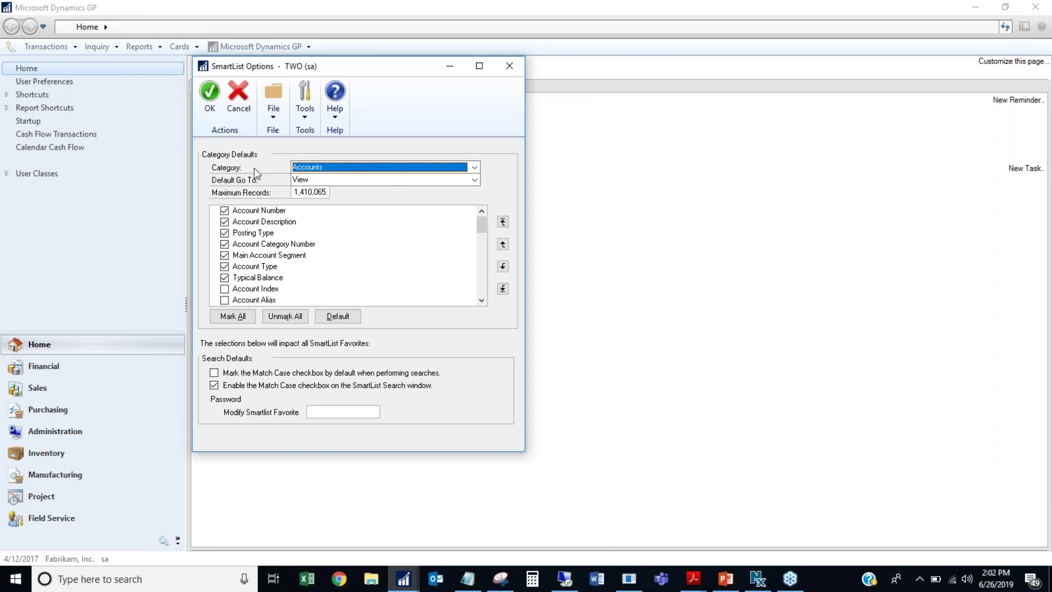
{"action": "left_click", "coordinate": [309, 168]}
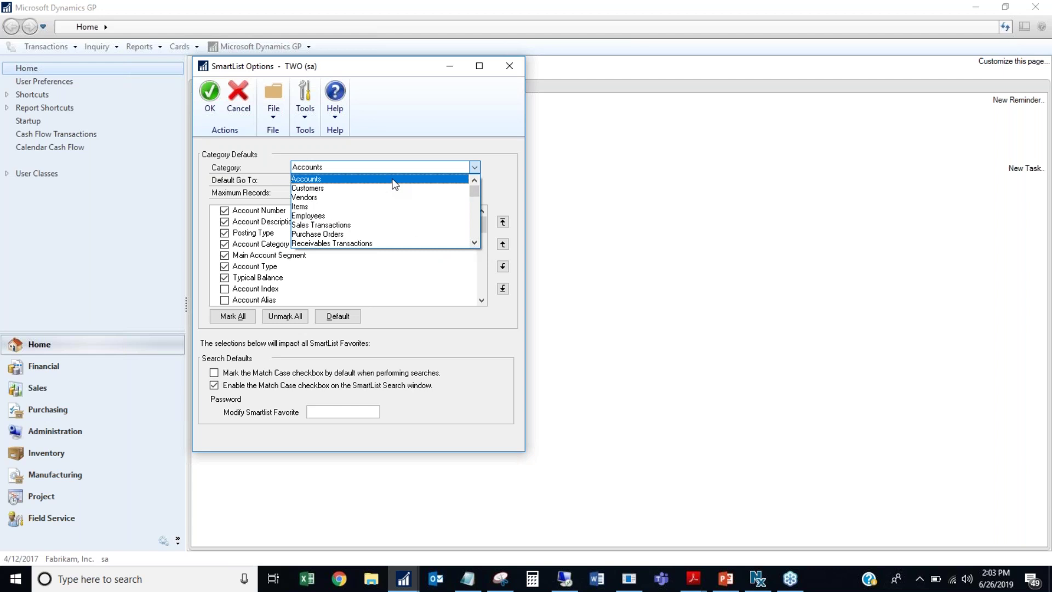
Step: Expand the Account Transactions folder in the SmartList window and return to the SmartList Options window
{"action": "left_click", "coordinate": [403, 578]}
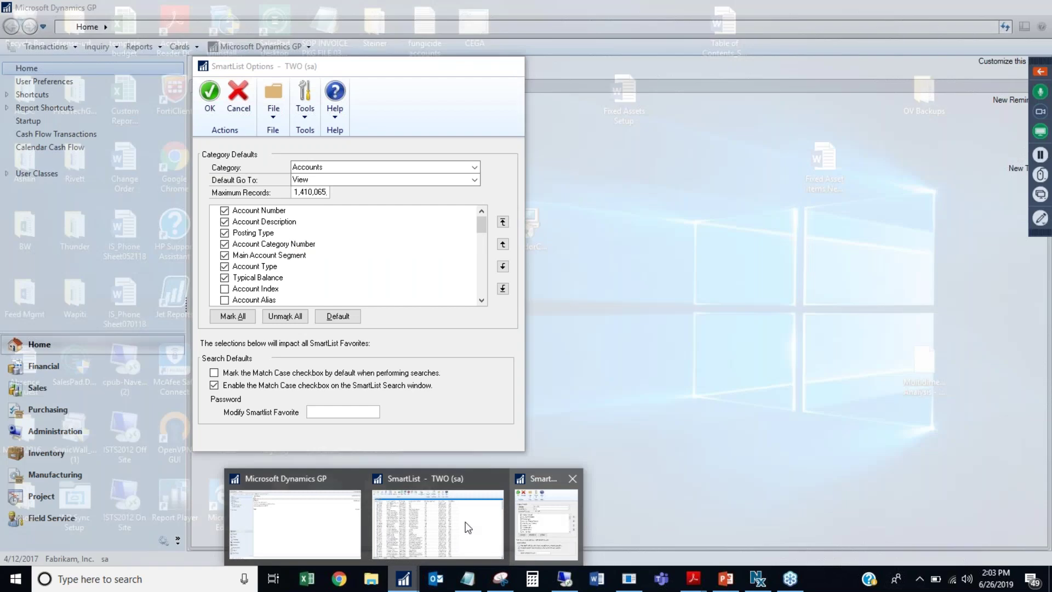
{"action": "left_click", "coordinate": [463, 520]}
{"action": "left_click", "coordinate": [11, 89]}
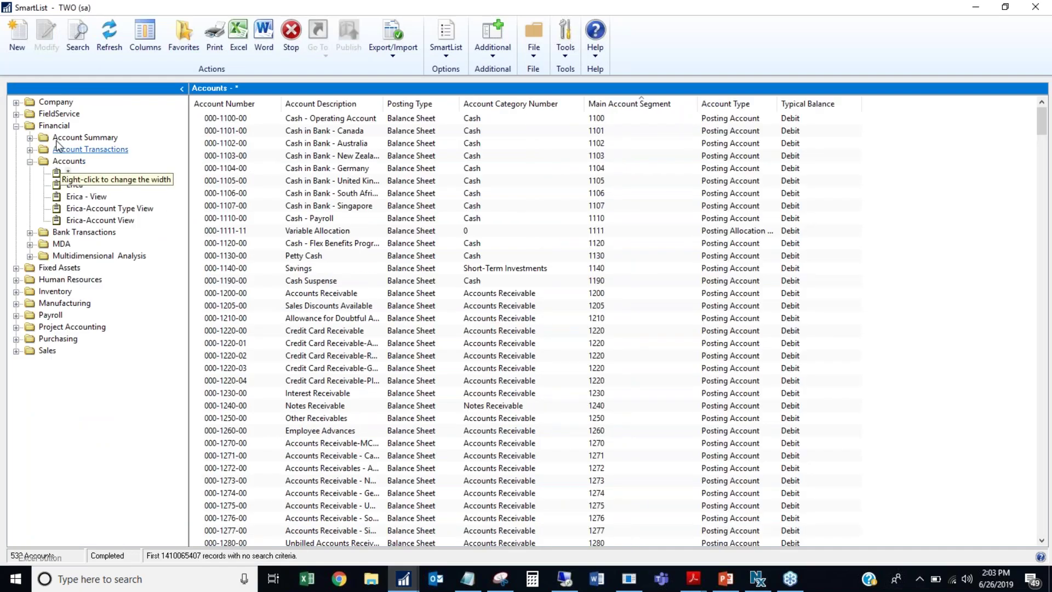
{"action": "left_click", "coordinate": [31, 150]}
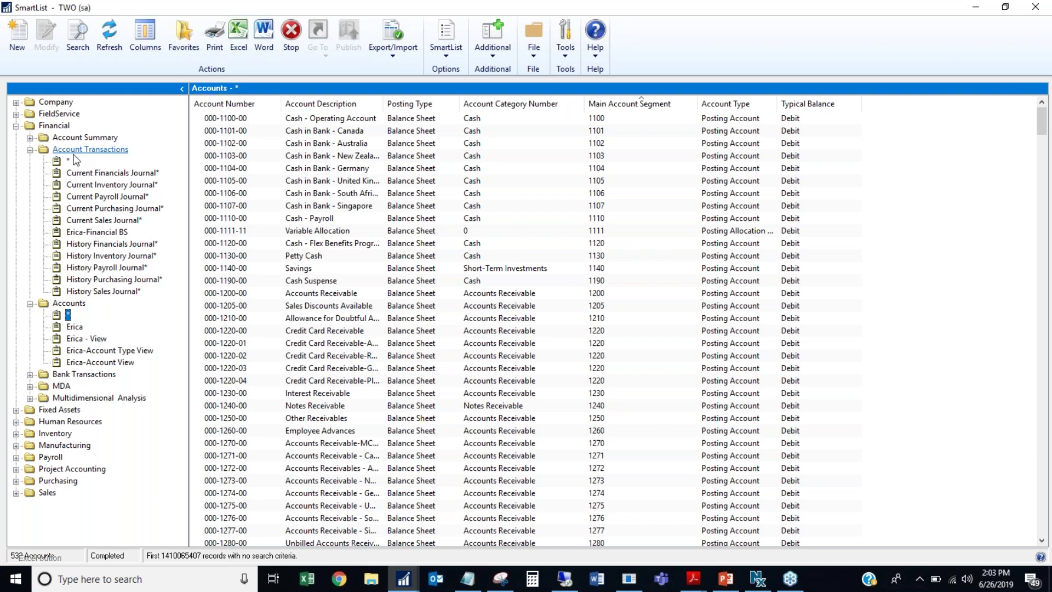
{"action": "mouse_move", "coordinate": [570, 578]}
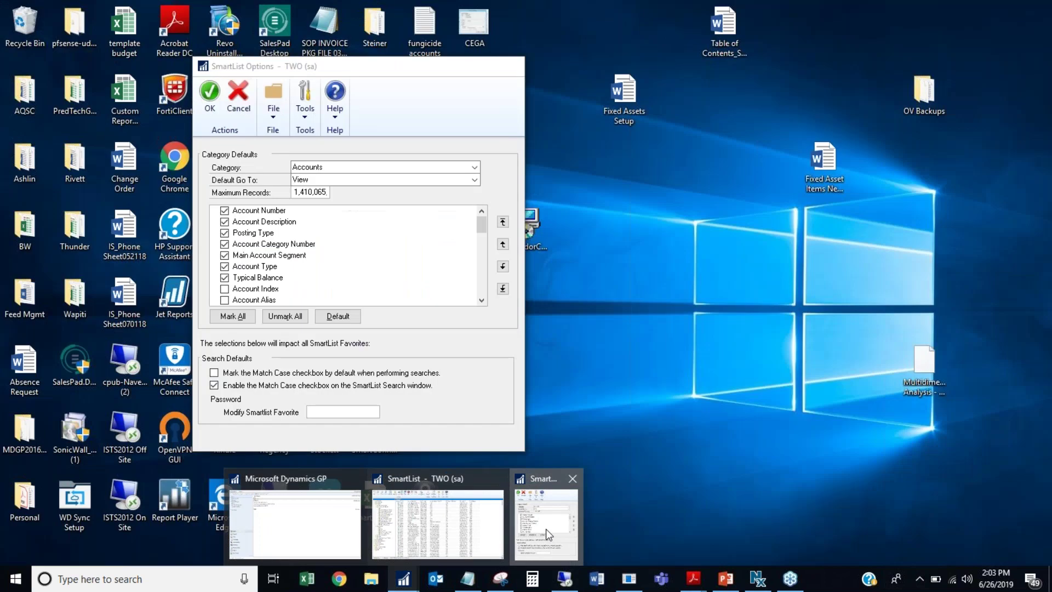
{"action": "left_click", "coordinate": [546, 528]}
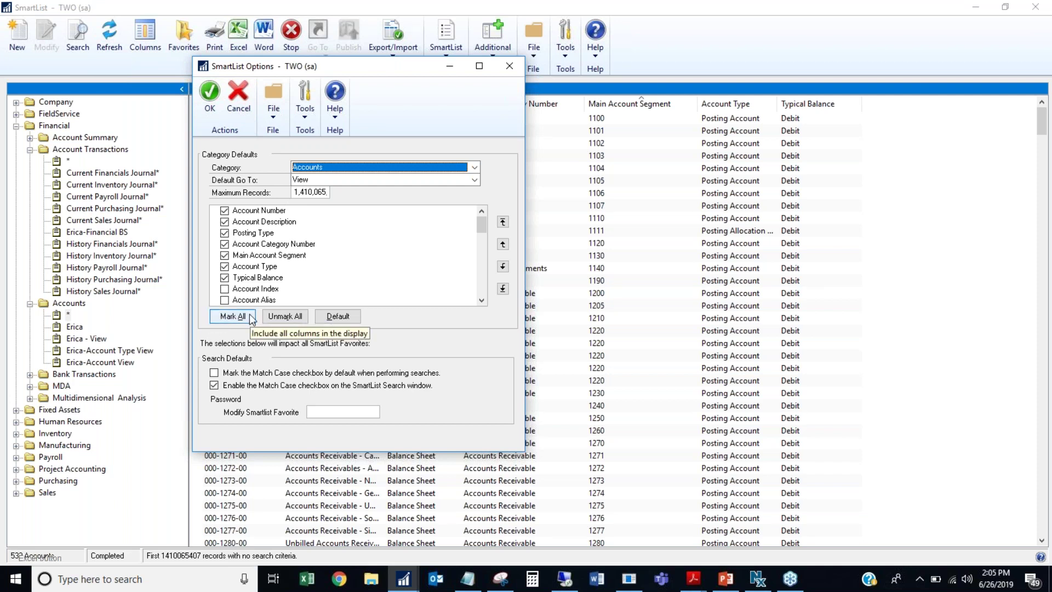
Step: Examine the marked and available default columns for the Accounts category in SmartList Options
{"action": "left_click", "coordinate": [479, 228]}
{"action": "left_click", "coordinate": [479, 246]}
{"action": "left_click", "coordinate": [480, 245]}
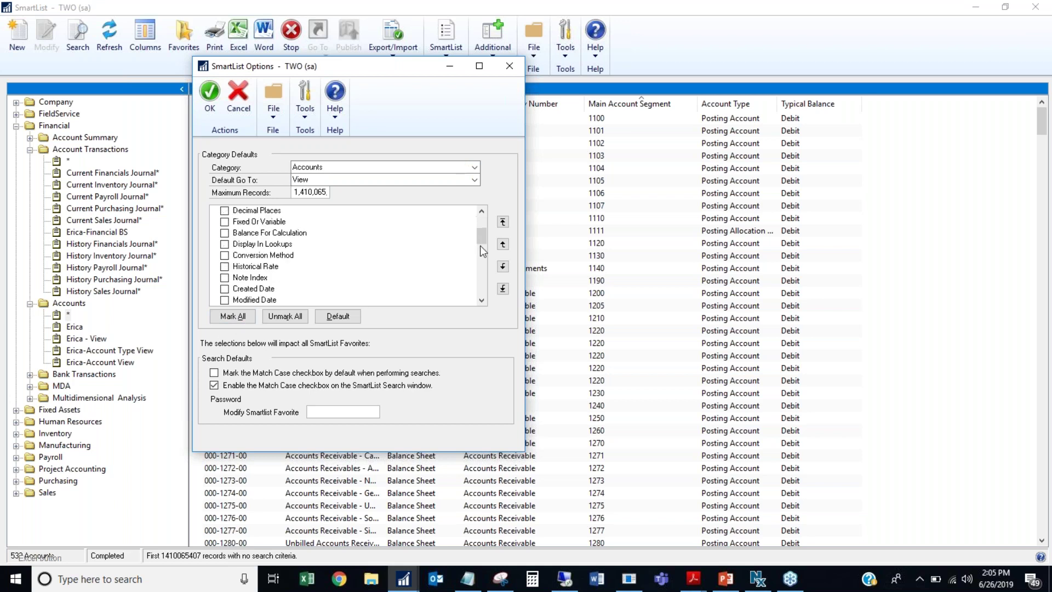
{"action": "left_click", "coordinate": [482, 258]}
{"action": "left_click", "coordinate": [484, 223]}
{"action": "left_click", "coordinate": [483, 221]}
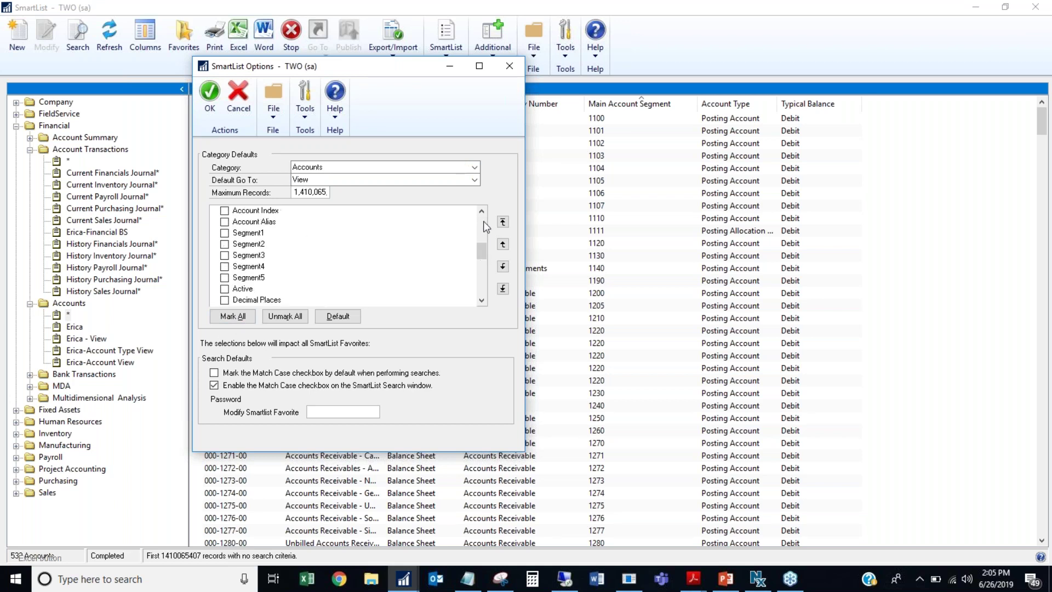
{"action": "left_click", "coordinate": [483, 221]}
{"action": "left_click", "coordinate": [479, 231]}
{"action": "left_click", "coordinate": [480, 222]}
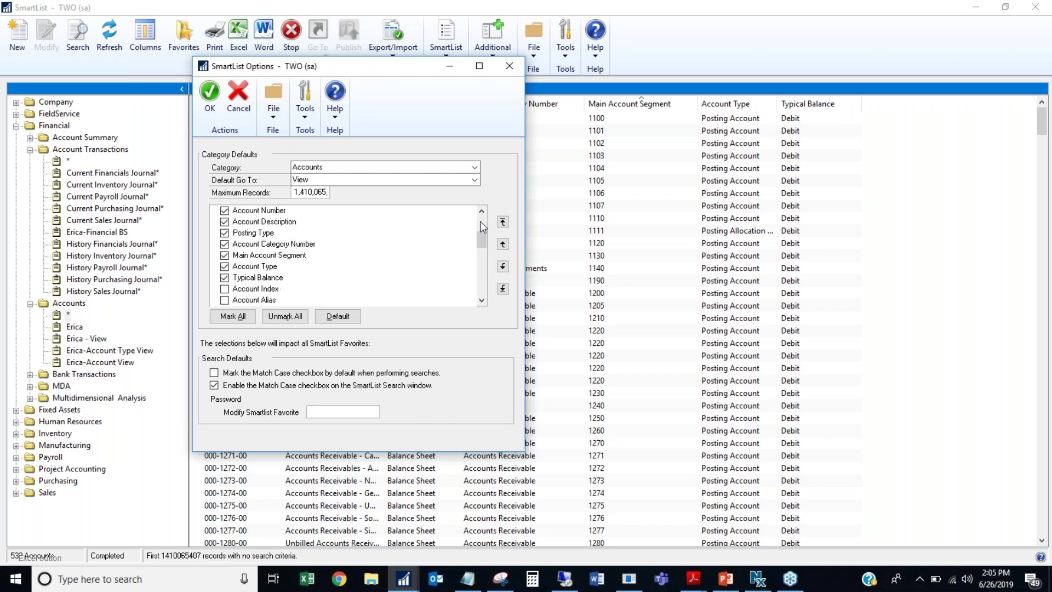
Step: Move the Account Description column up one place in the Accounts column order and back down again
{"action": "left_click", "coordinate": [293, 222]}
{"action": "left_click", "coordinate": [502, 245]}
{"action": "left_click", "coordinate": [502, 267]}
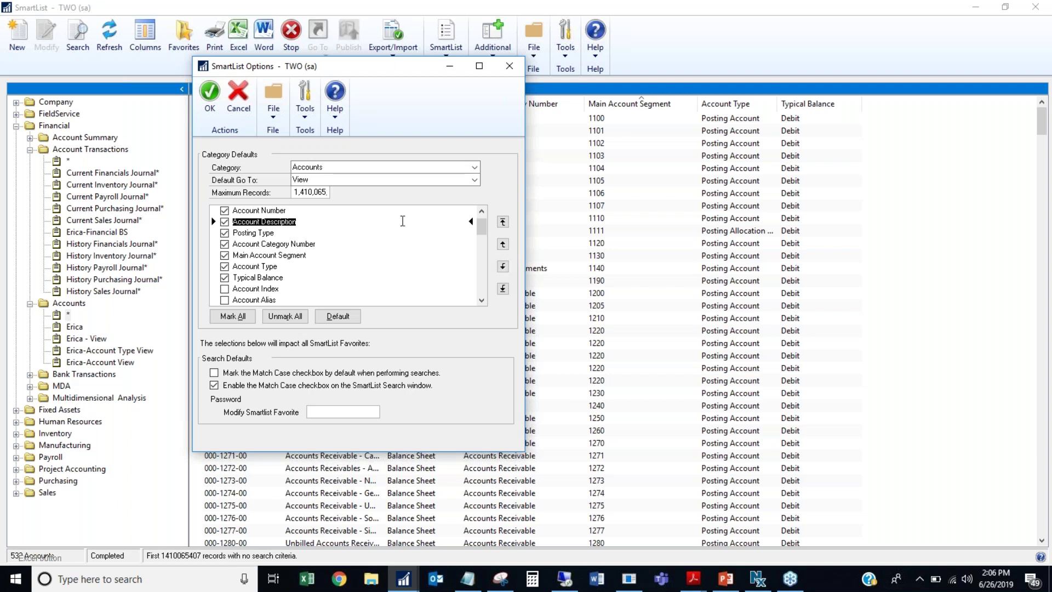
Step: Enter a string of nines as the Maximum Records default for the Accounts category
{"action": "left_click", "coordinate": [322, 191]}
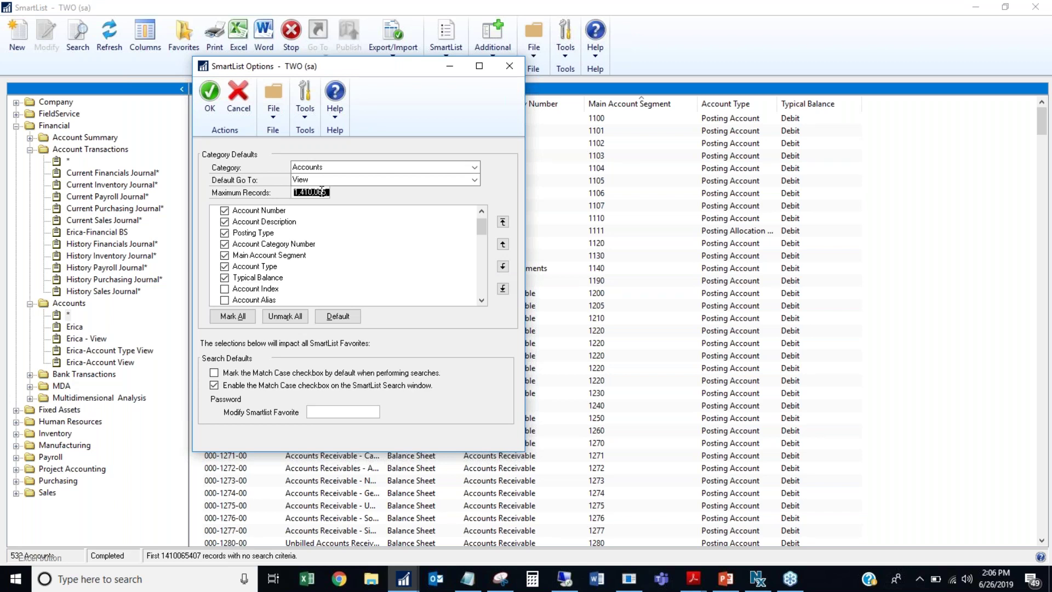
{"action": "type", "text": "99999999"}
{"action": "key", "text": "Tab"}
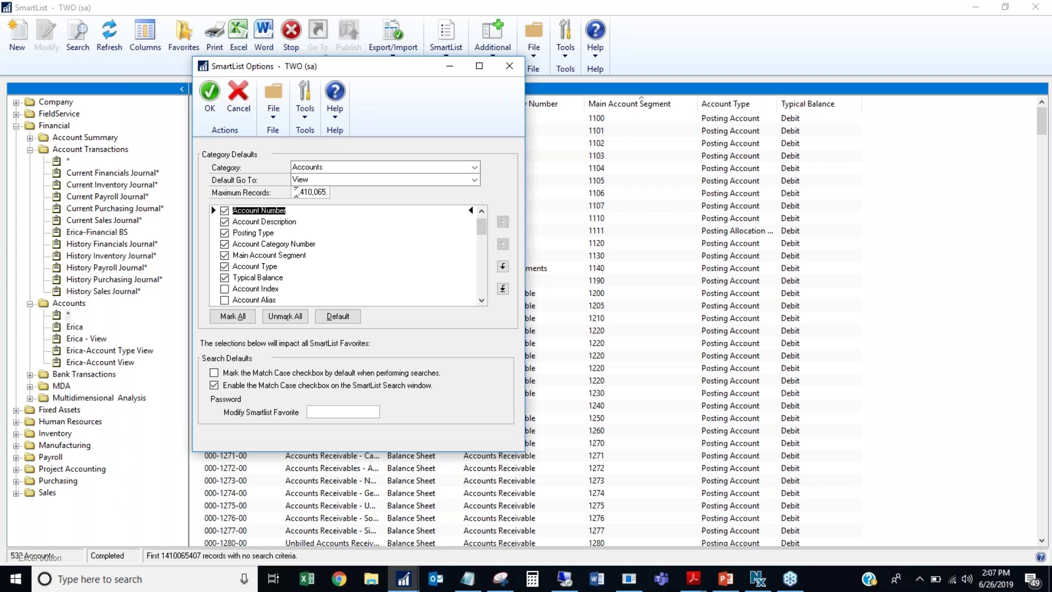
Step: Inspect the full Maximum Records value and the Default Go To choices for Accounts, keeping View selected
{"action": "left_click", "coordinate": [296, 191]}
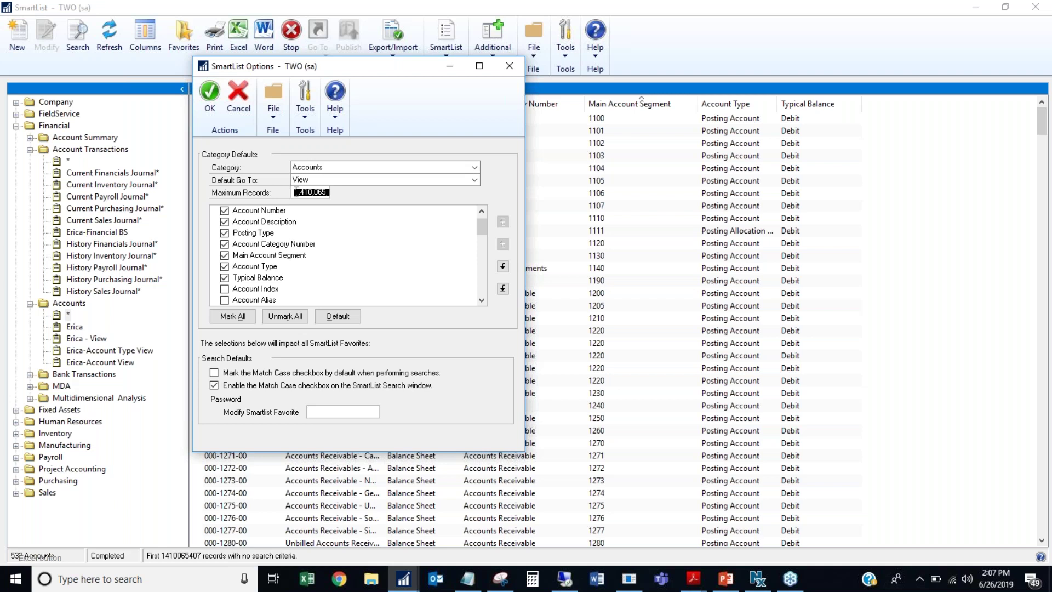
{"action": "key", "text": "Right"}
{"action": "left_click", "coordinate": [296, 193]}
{"action": "key", "text": "Right"}
{"action": "key", "text": "Right"}
{"action": "key", "text": "Right"}
{"action": "key", "text": "Right"}
{"action": "key", "text": "Home"}
{"action": "left_click", "coordinate": [367, 181]}
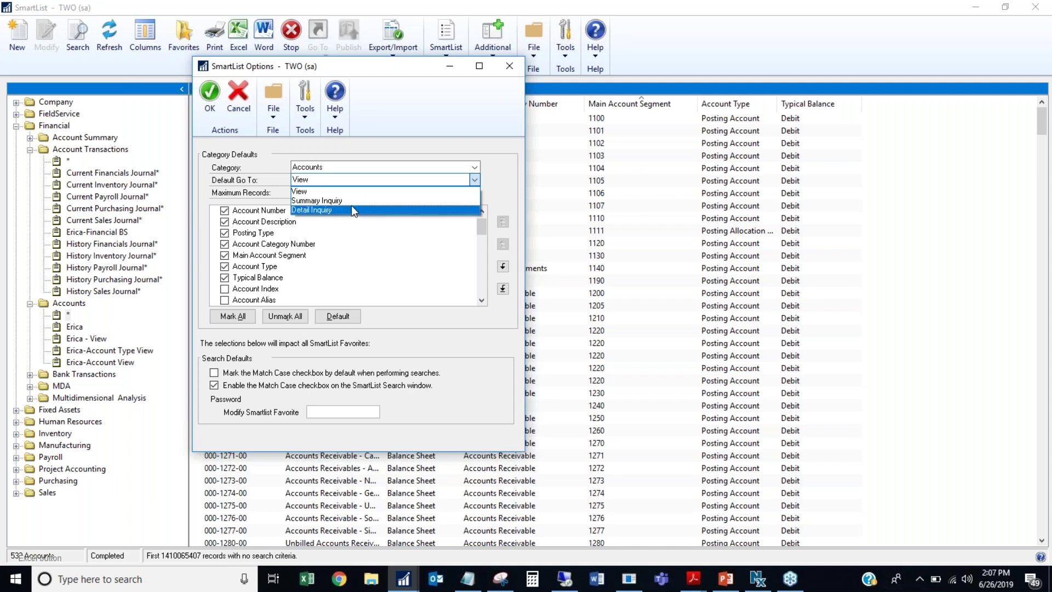
{"action": "left_click", "coordinate": [352, 193]}
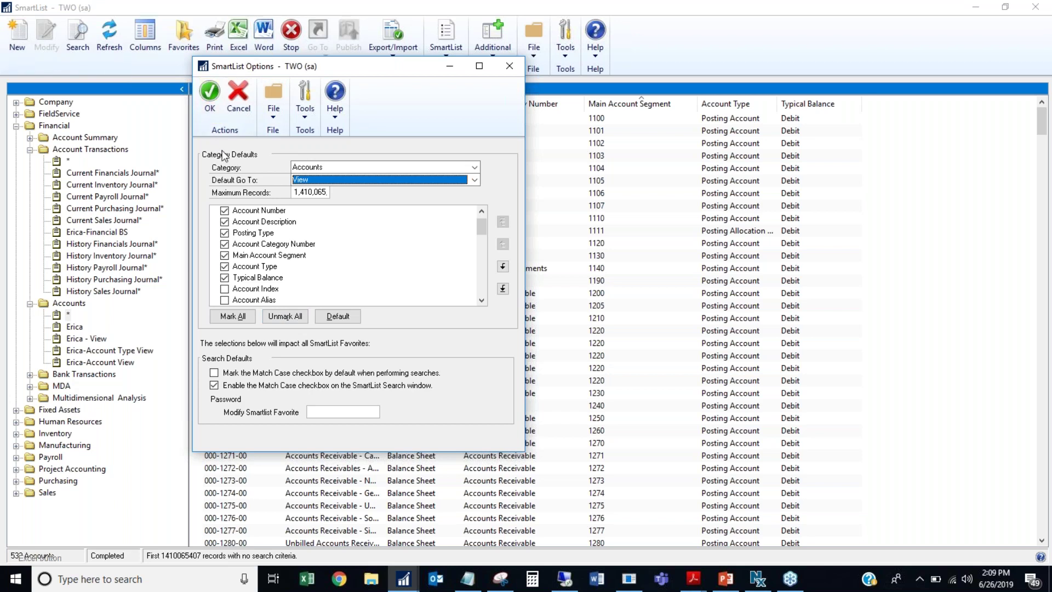
Step: Switch the SmartList Options category to Purchase Orders, check its Maximum Records default and browse the other categories
{"action": "left_click", "coordinate": [427, 168]}
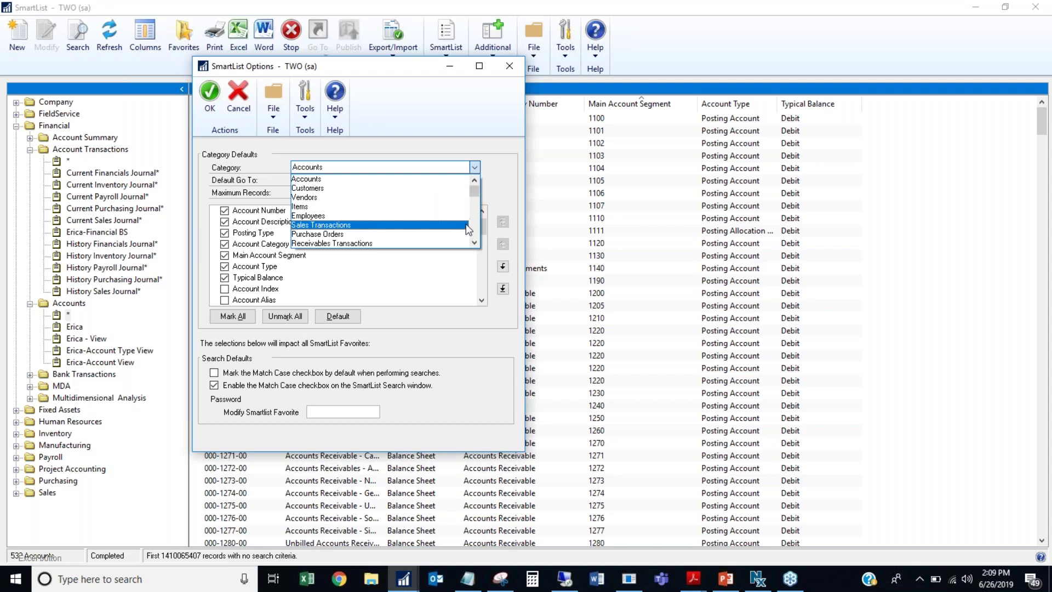
{"action": "left_click", "coordinate": [453, 233]}
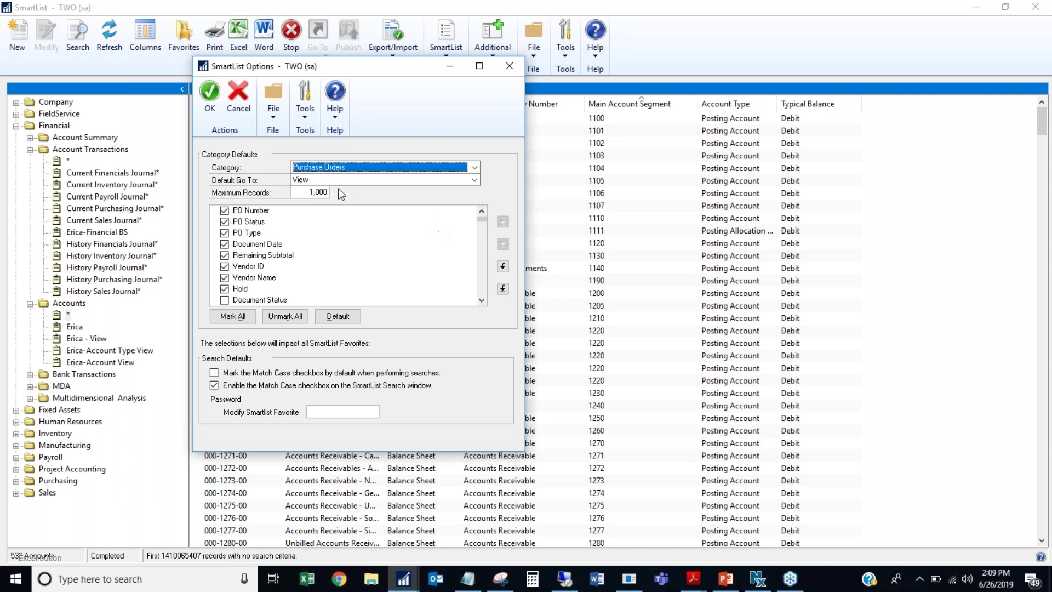
{"action": "left_click", "coordinate": [321, 191]}
{"action": "left_click", "coordinate": [474, 167]}
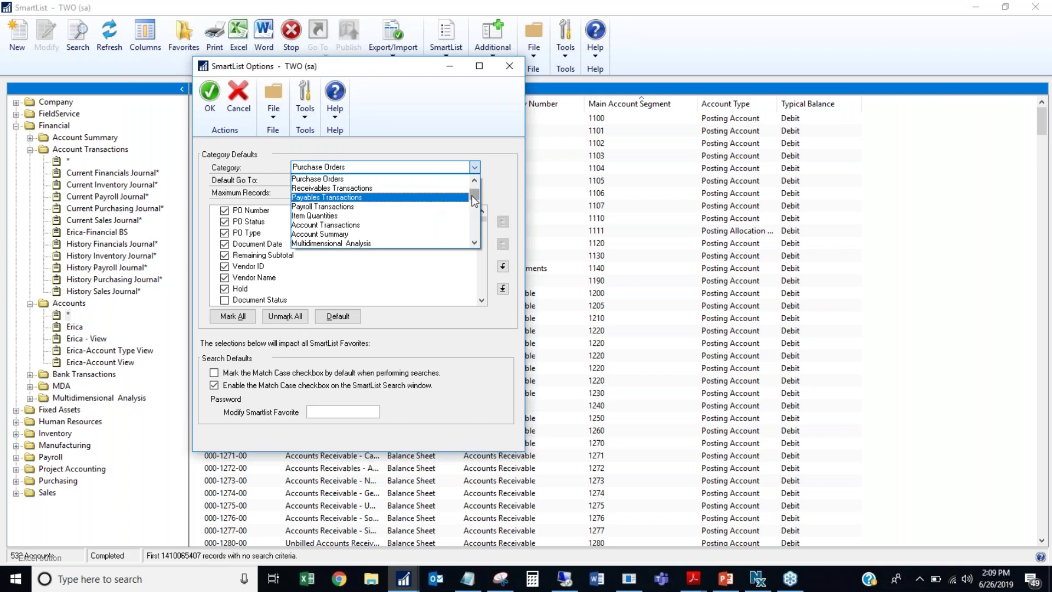
{"action": "mouse_move", "coordinate": [475, 200]}
{"action": "left_mouse_down"}
{"action": "mouse_move", "coordinate": [475, 231]}
{"action": "mouse_move", "coordinate": [465, 189]}
{"action": "left_mouse_up"}
{"action": "left_click", "coordinate": [440, 150]}
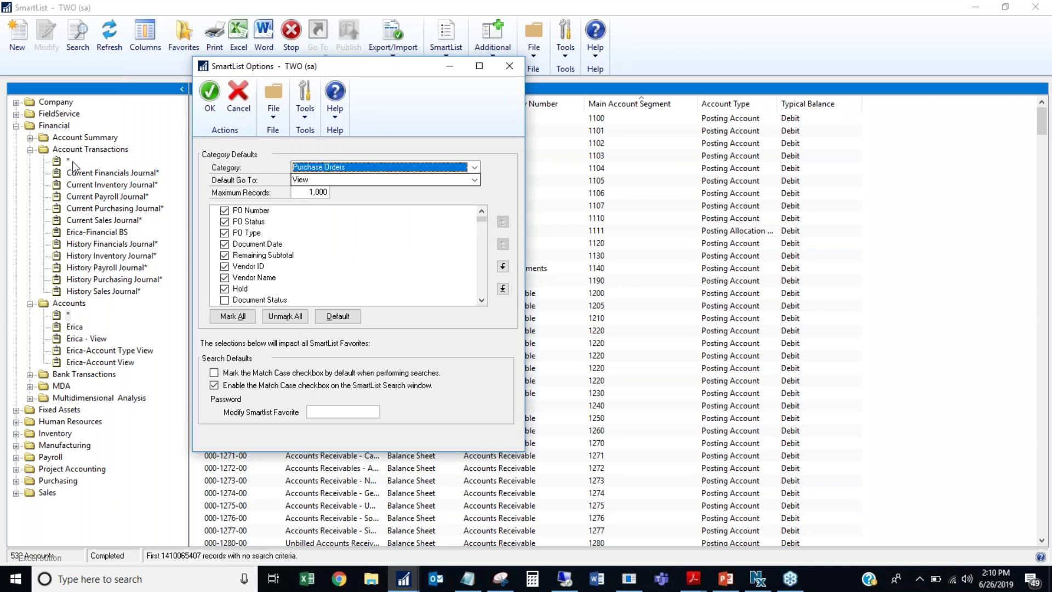
Step: Close SmartList Options and display the default (*) Account Transactions list in SmartList
{"action": "left_click", "coordinate": [509, 66]}
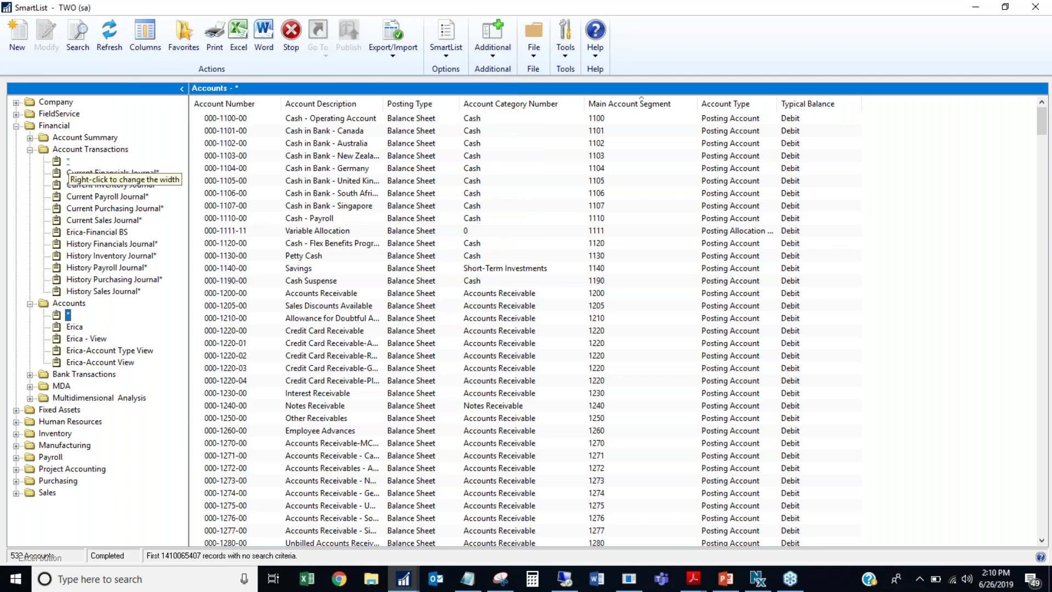
{"action": "left_click", "coordinate": [68, 160]}
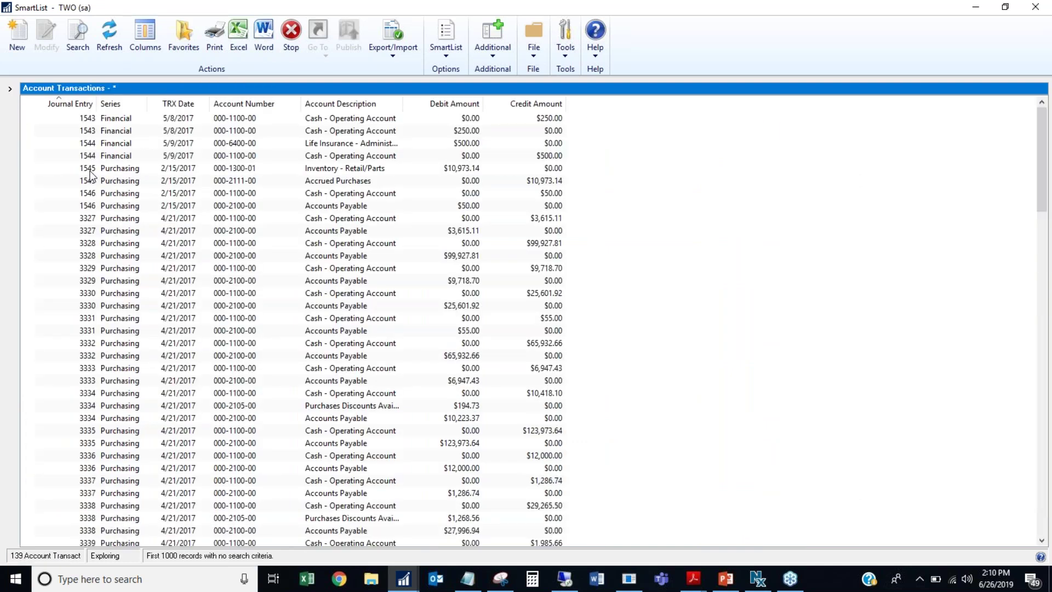
Step: Add the Created Date column to the Account Transactions column display
{"action": "left_click", "coordinate": [137, 57]}
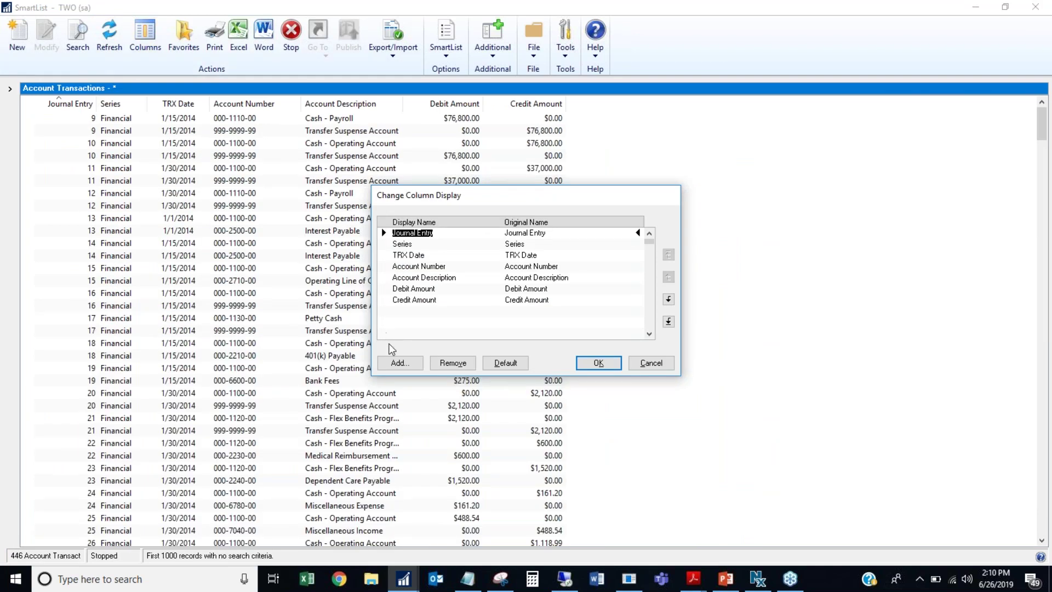
{"action": "left_click", "coordinate": [397, 362]}
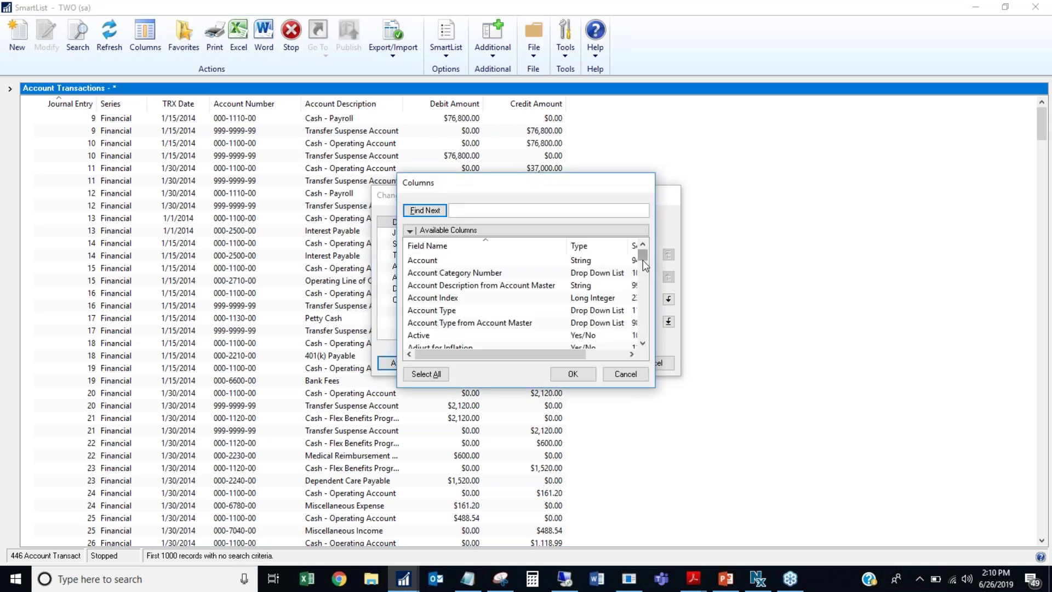
{"action": "mouse_move", "coordinate": [645, 266]}
{"action": "left_mouse_down"}
{"action": "mouse_move", "coordinate": [647, 292]}
{"action": "mouse_move", "coordinate": [644, 255]}
{"action": "left_mouse_up"}
{"action": "scroll", "coordinate": [648, 265], "scroll_direction": "down", "scroll_amount": 3}
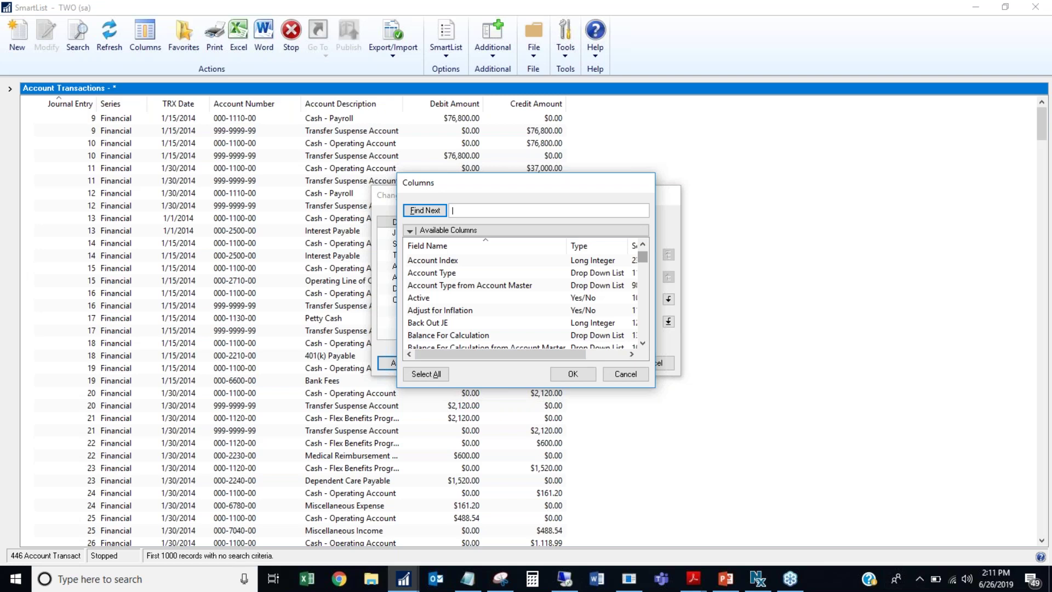
{"action": "scroll", "coordinate": [647, 274], "scroll_direction": "down", "scroll_amount": 3}
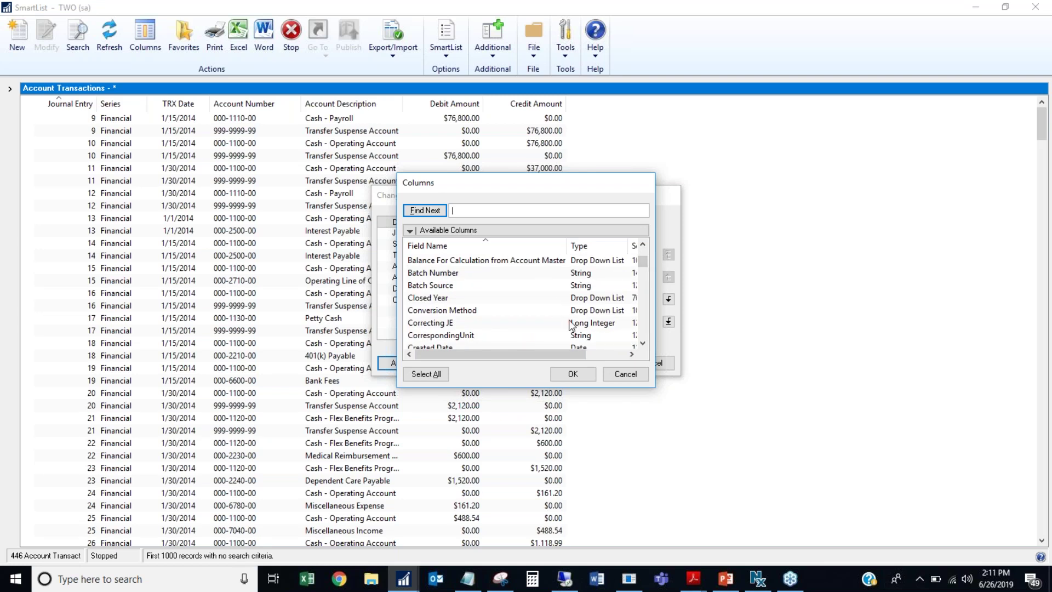
{"action": "left_click", "coordinate": [643, 343]}
{"action": "left_click", "coordinate": [642, 343]}
{"action": "left_click", "coordinate": [643, 343]}
{"action": "double_click", "coordinate": [502, 308]}
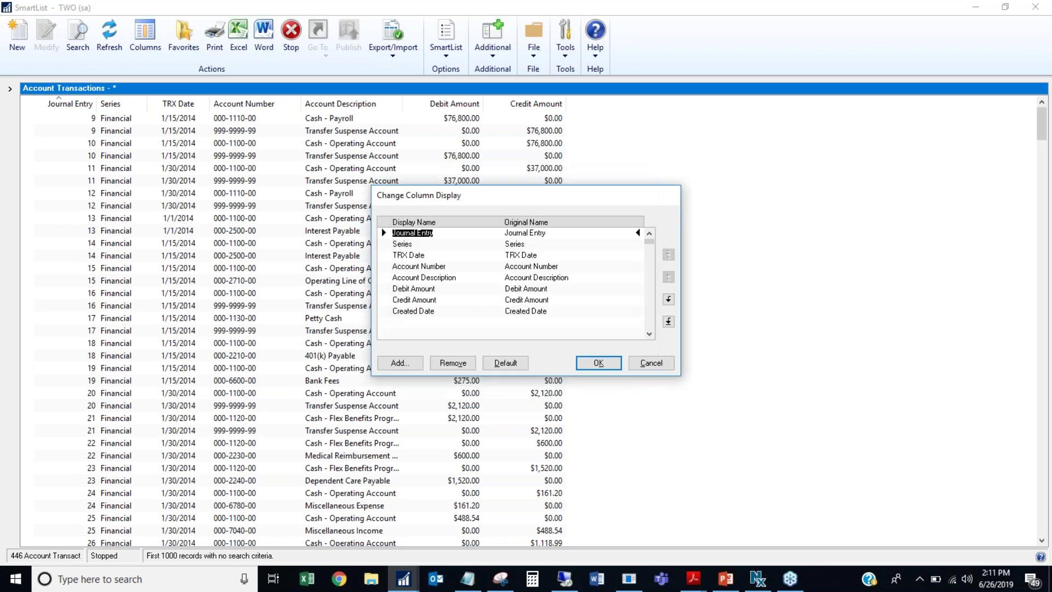
Step: Add the Account Index, Account Type from Account Master and Adjust for Inflation columns together after Created Date
{"action": "left_click", "coordinate": [440, 310]}
{"action": "left_click", "coordinate": [406, 364]}
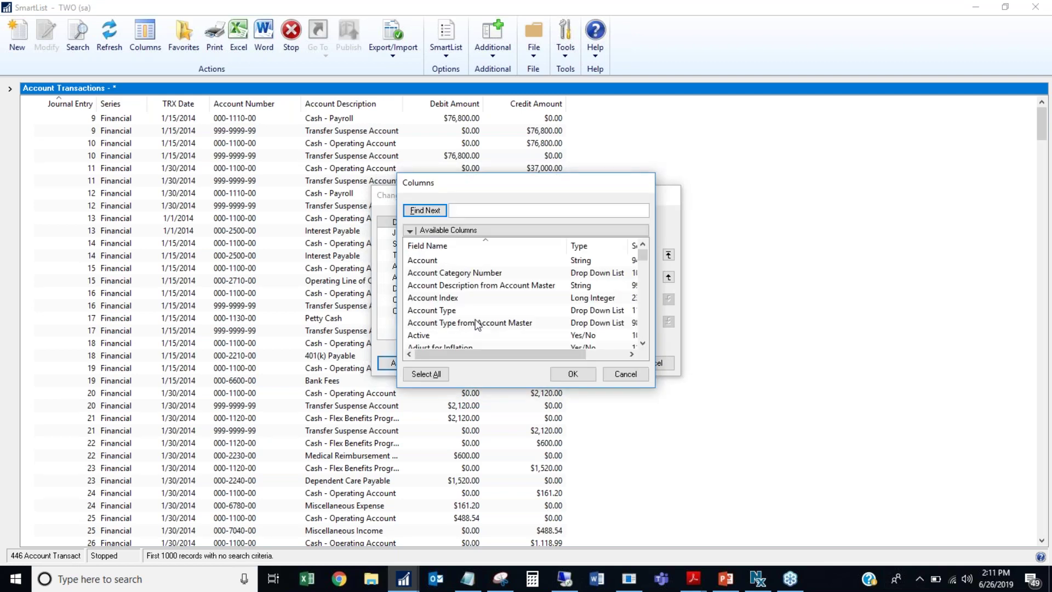
{"action": "left_click", "coordinate": [478, 324]}
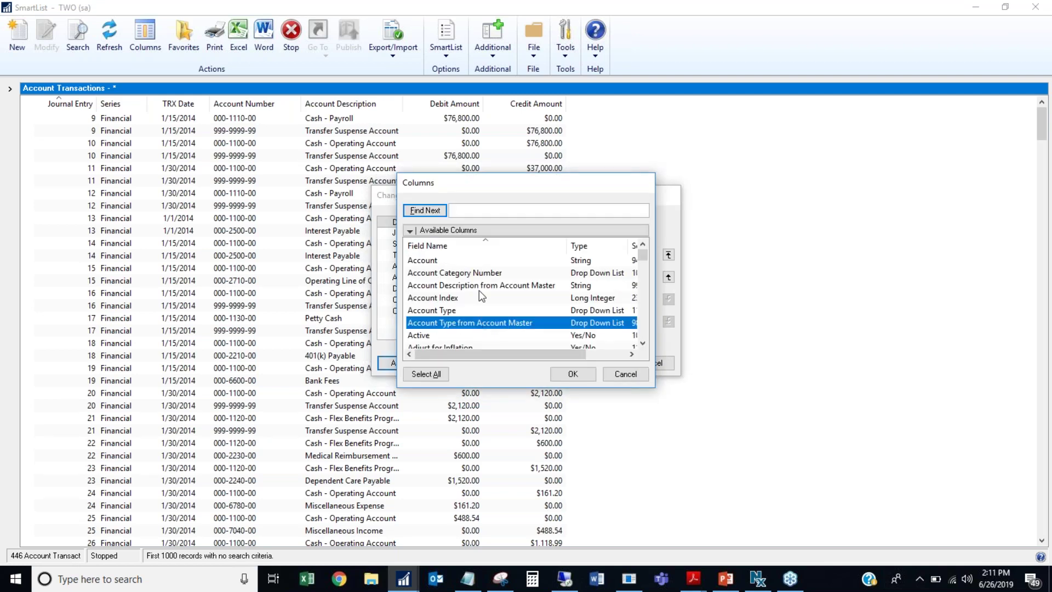
{"action": "left_click", "coordinate": [468, 345]}
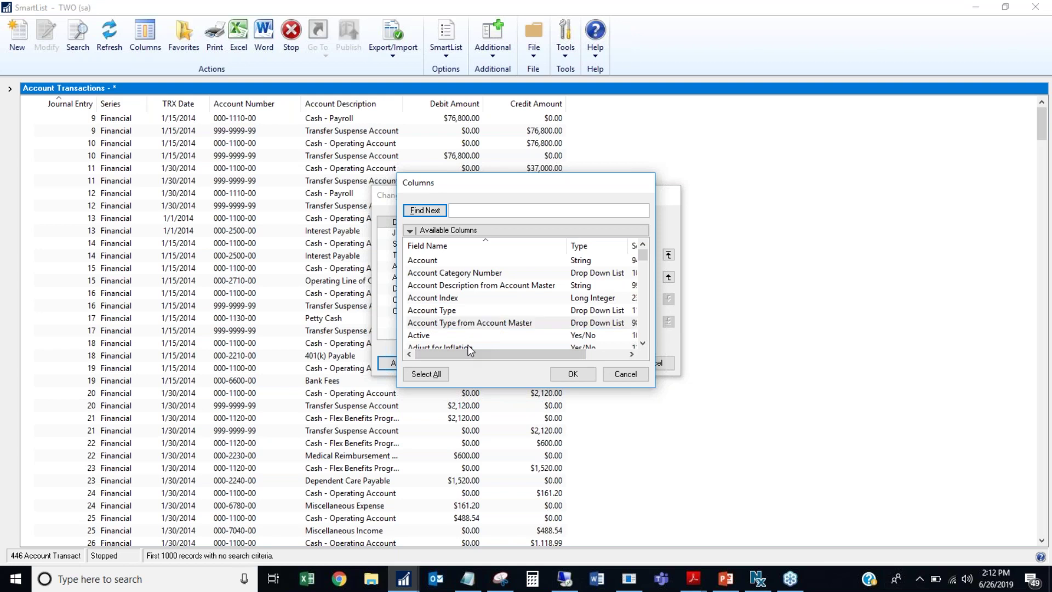
{"action": "left_click", "coordinate": [474, 300], "text": "ctrl"}
{"action": "left_click", "coordinate": [574, 375]}
Step: Move Adjust for Inflation to the first position in the column order and apply the column changes to the list
{"action": "left_click", "coordinate": [648, 334]}
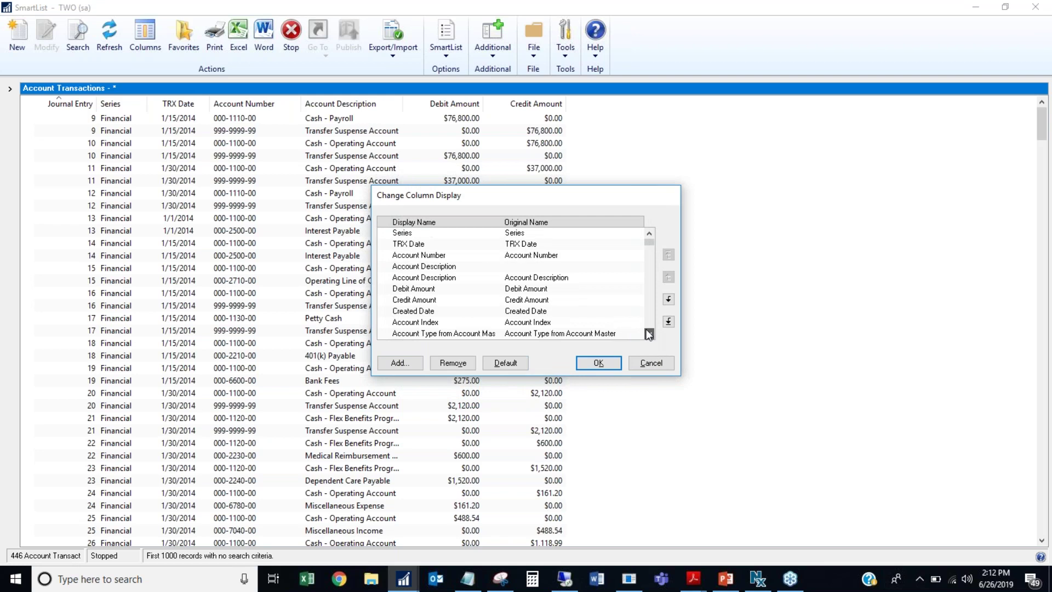
{"action": "left_click", "coordinate": [454, 333]}
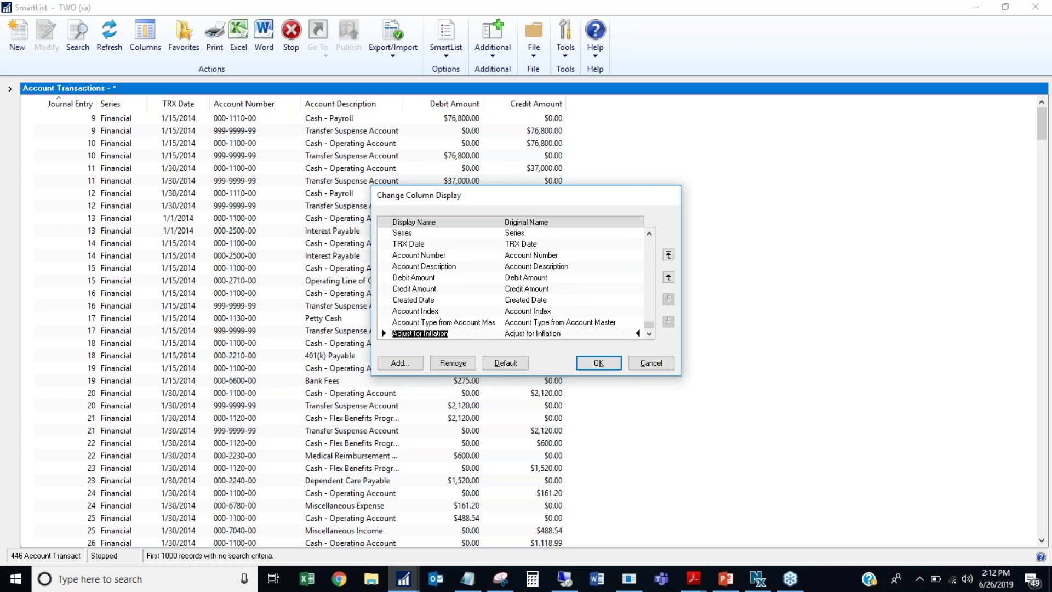
{"action": "left_click", "coordinate": [668, 255]}
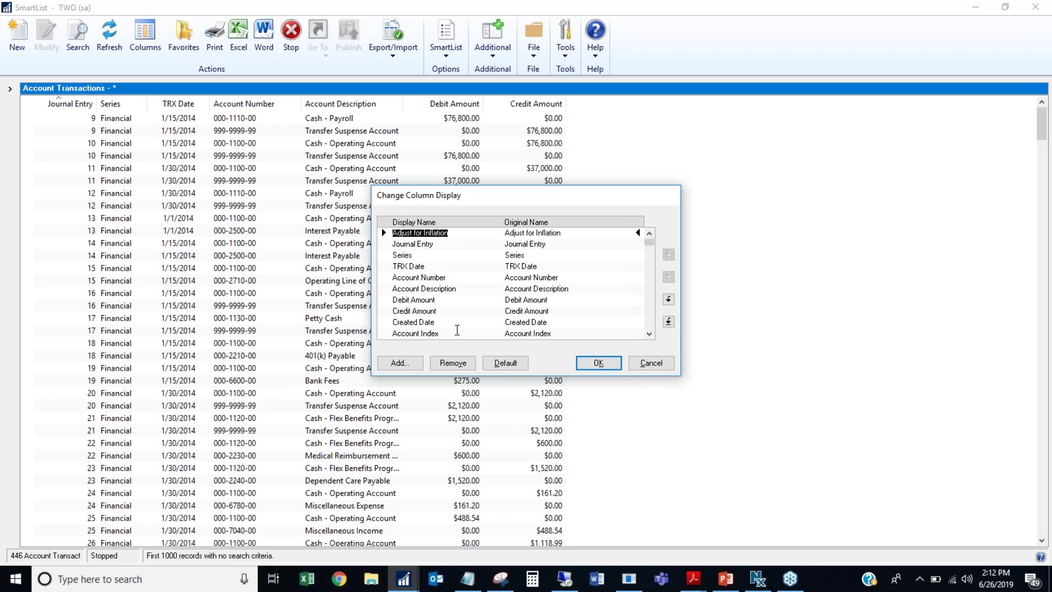
{"action": "left_click", "coordinate": [599, 364]}
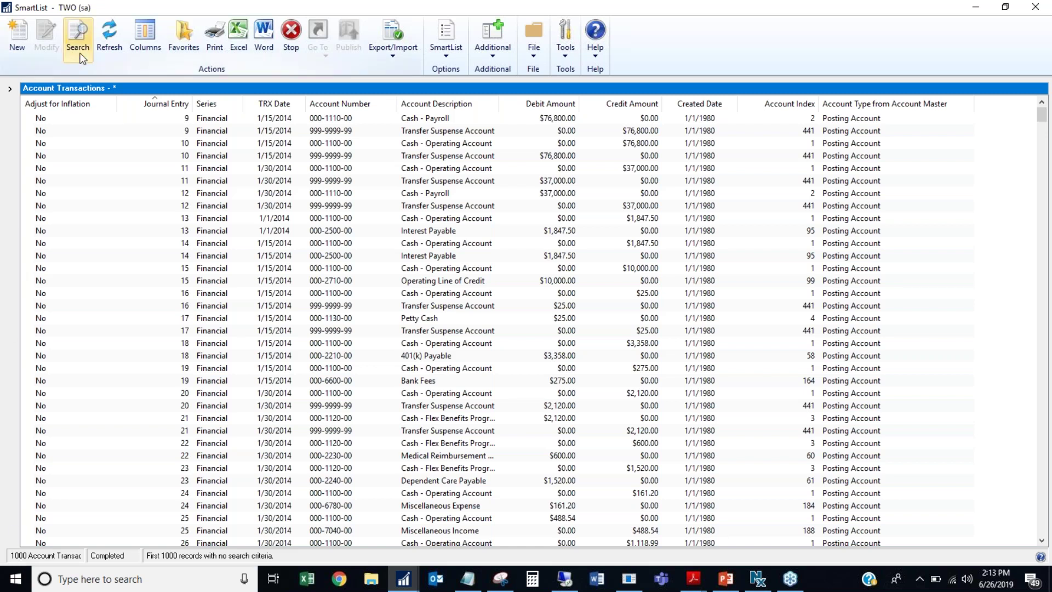
Step: Reopen the available columns for Account Transactions, sort them by Type and review their types and sequence numbers
{"action": "left_click", "coordinate": [145, 41]}
{"action": "left_click", "coordinate": [400, 362]}
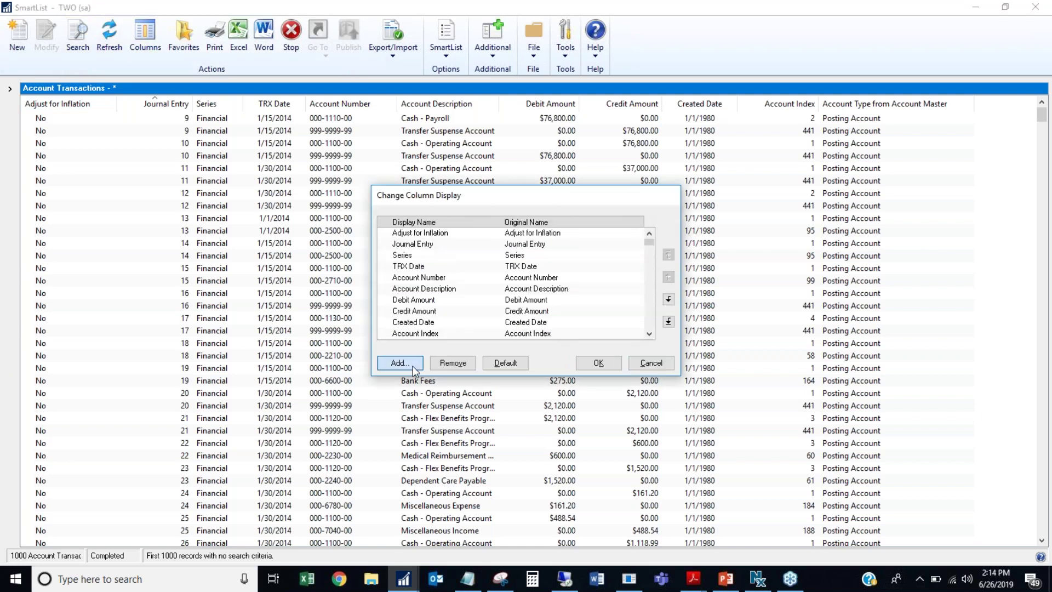
{"action": "left_click", "coordinate": [592, 245]}
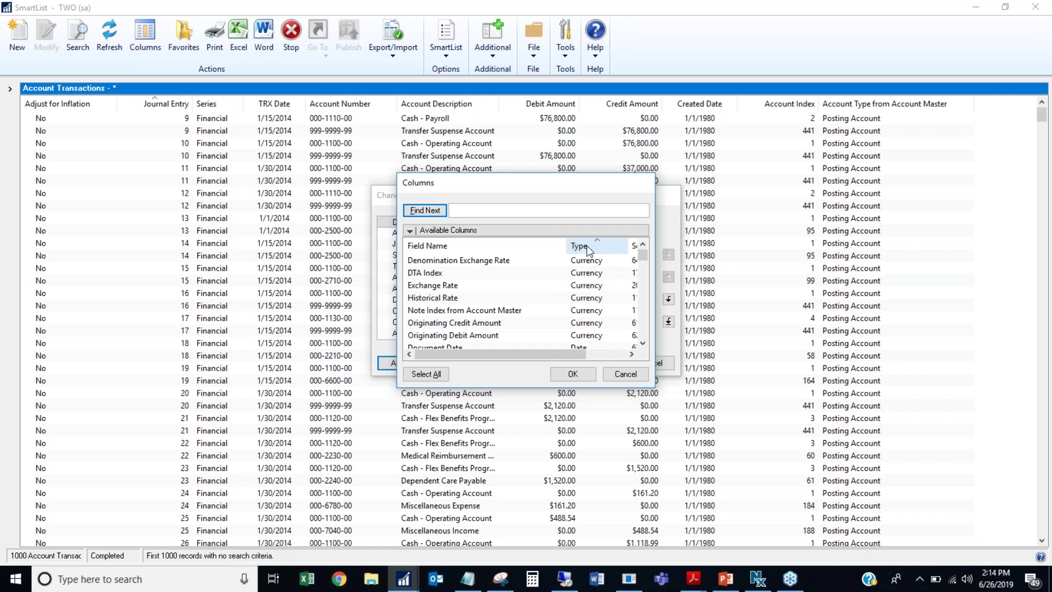
{"action": "left_click_drag", "start_coordinate": [547, 351], "coordinate": [581, 353]}
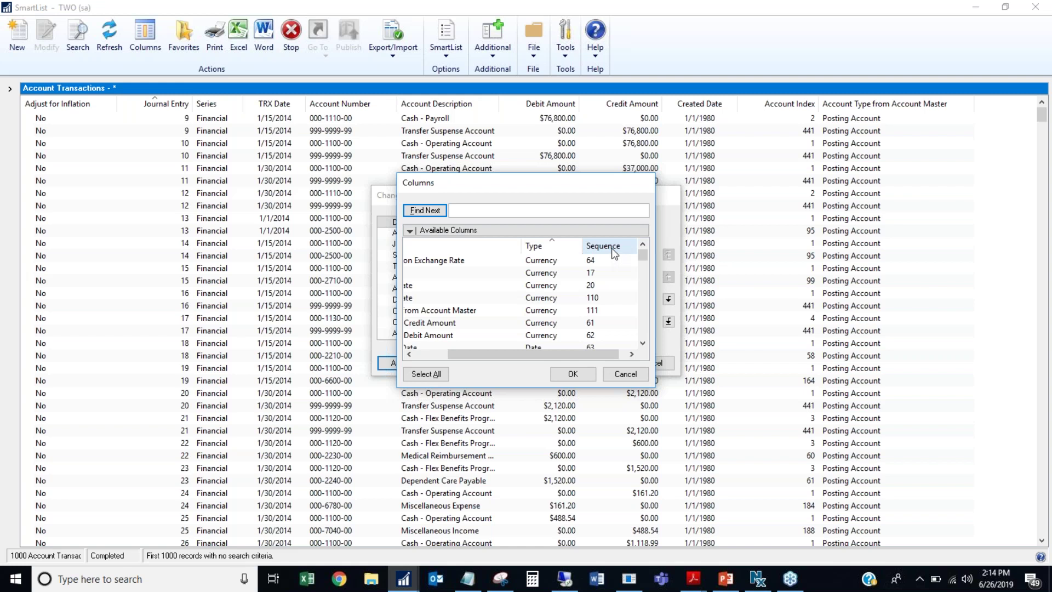
{"action": "left_click", "coordinate": [643, 343]}
{"action": "scroll", "coordinate": [645, 347], "scroll_direction": "down", "scroll_amount": 1}
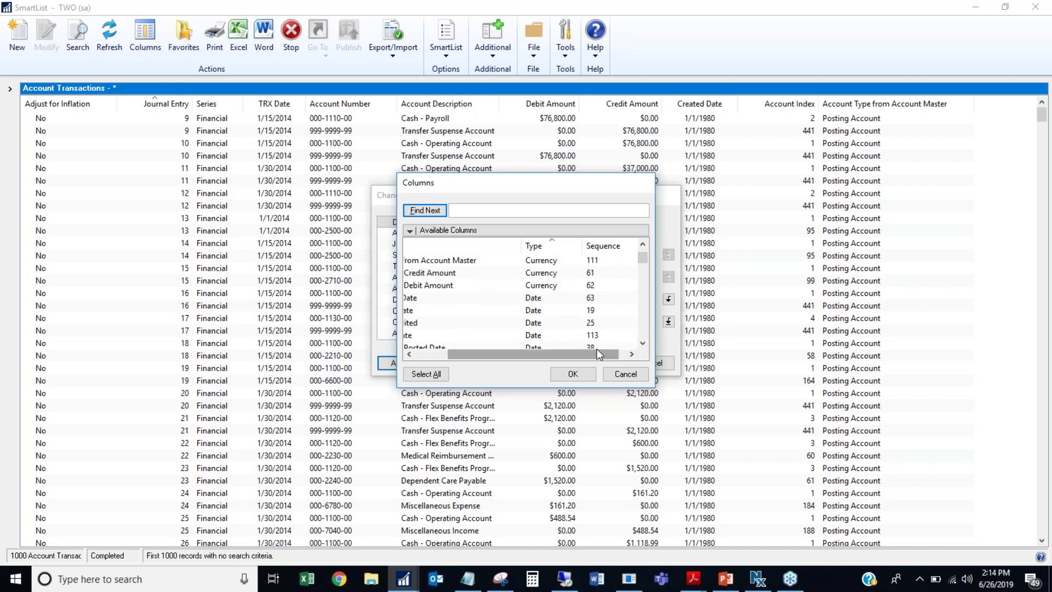
{"action": "left_click_drag", "start_coordinate": [596, 352], "coordinate": [561, 353]}
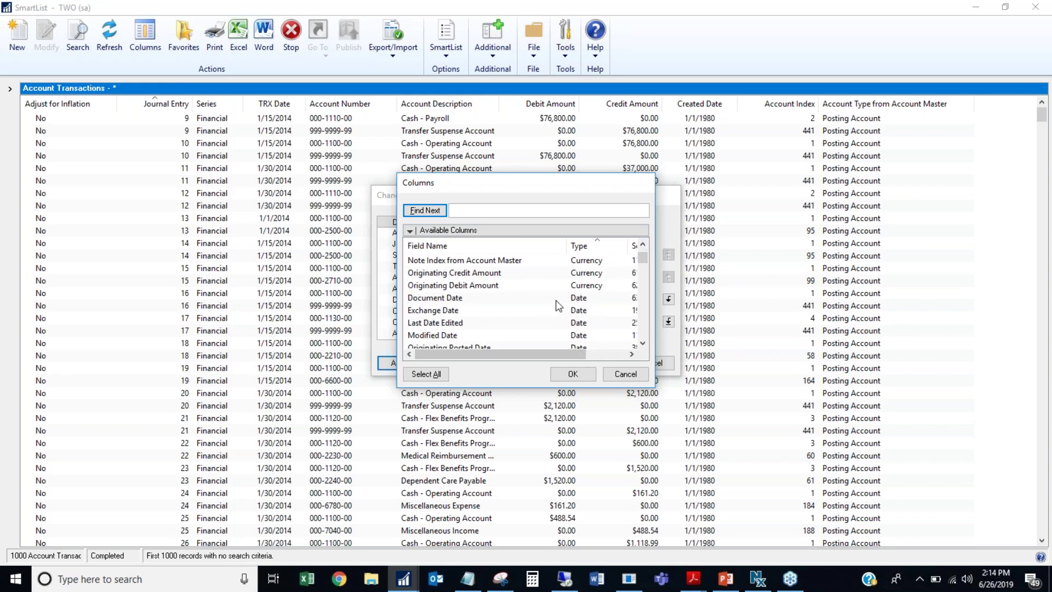
Step: Add the Modified Date column, browsing the other available field types, and apply the change to the list
{"action": "left_click", "coordinate": [555, 296]}
{"action": "left_click", "coordinate": [545, 333]}
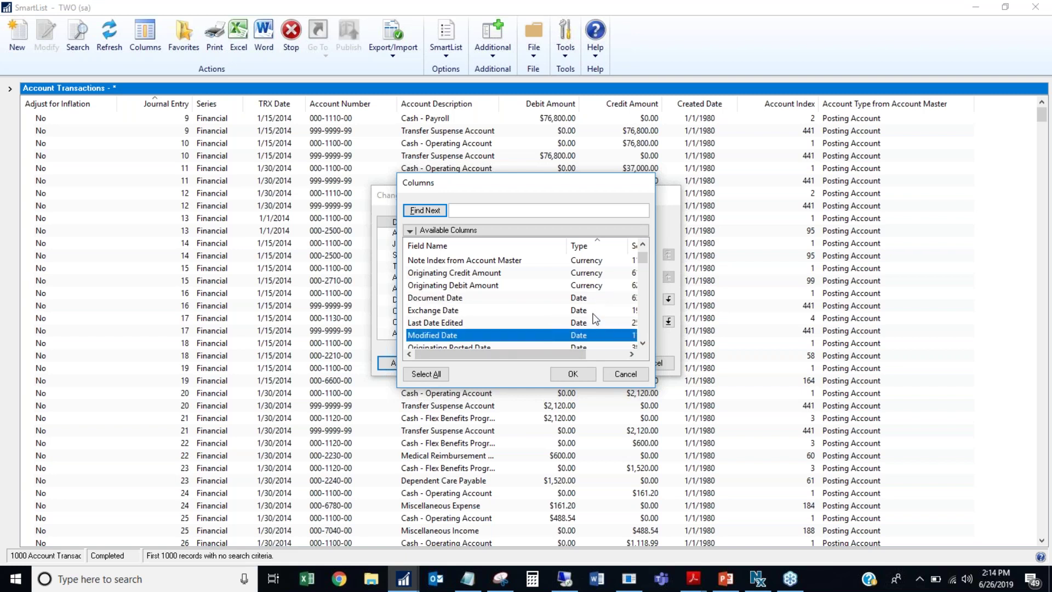
{"action": "left_click", "coordinate": [645, 273]}
{"action": "left_click_drag", "start_coordinate": [643, 270], "coordinate": [644, 315]}
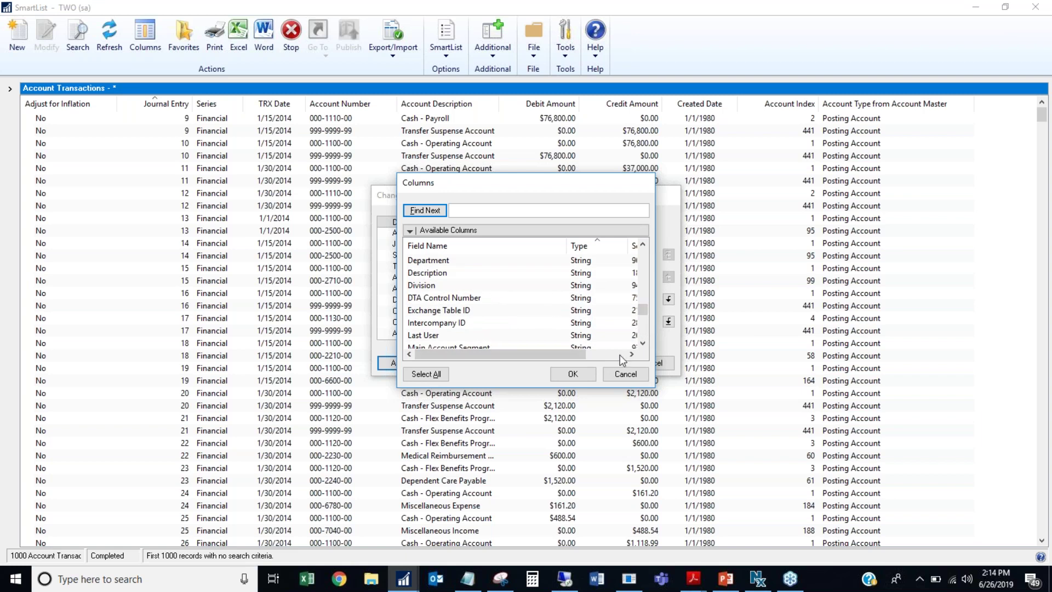
{"action": "left_click_drag", "start_coordinate": [641, 308], "coordinate": [644, 239]}
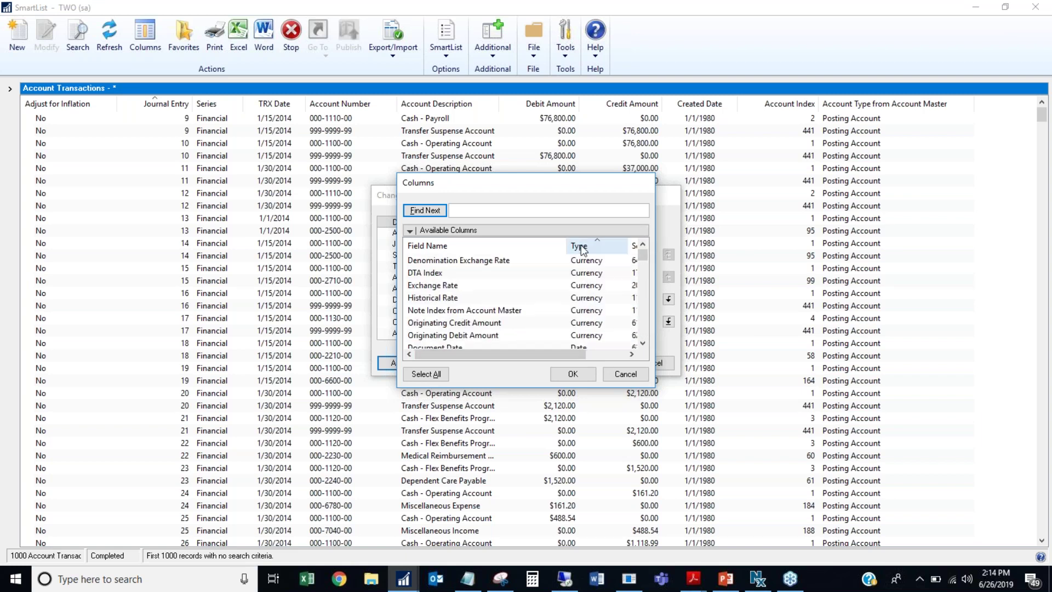
{"action": "left_click", "coordinate": [573, 374]}
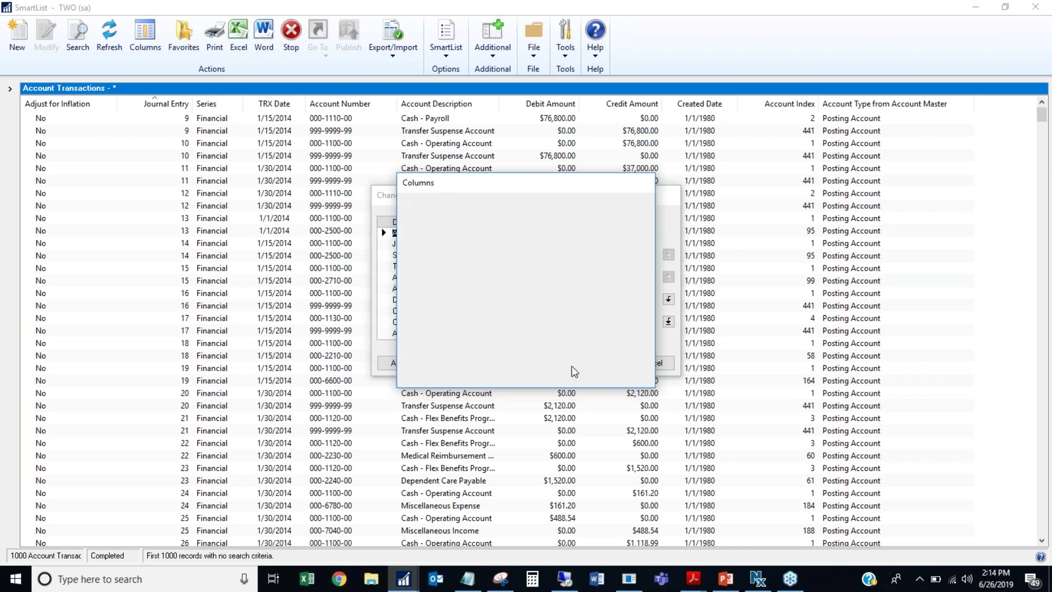
{"action": "left_click", "coordinate": [597, 363]}
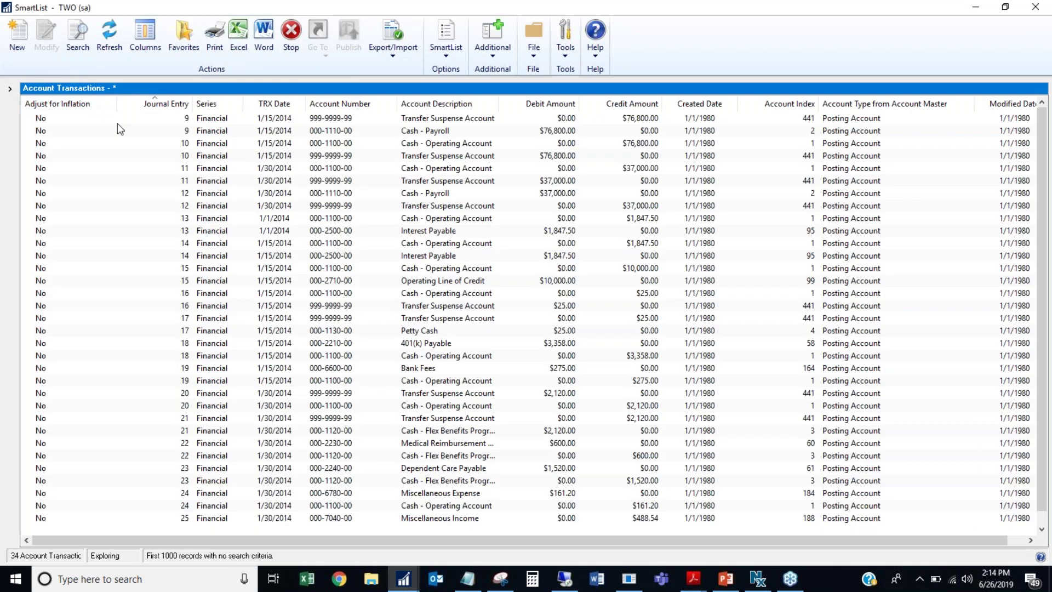
Step: Open the Account Transactions search, browse the selected columns offered for Search Definition 1 and close the column lookup
{"action": "left_click", "coordinate": [84, 45]}
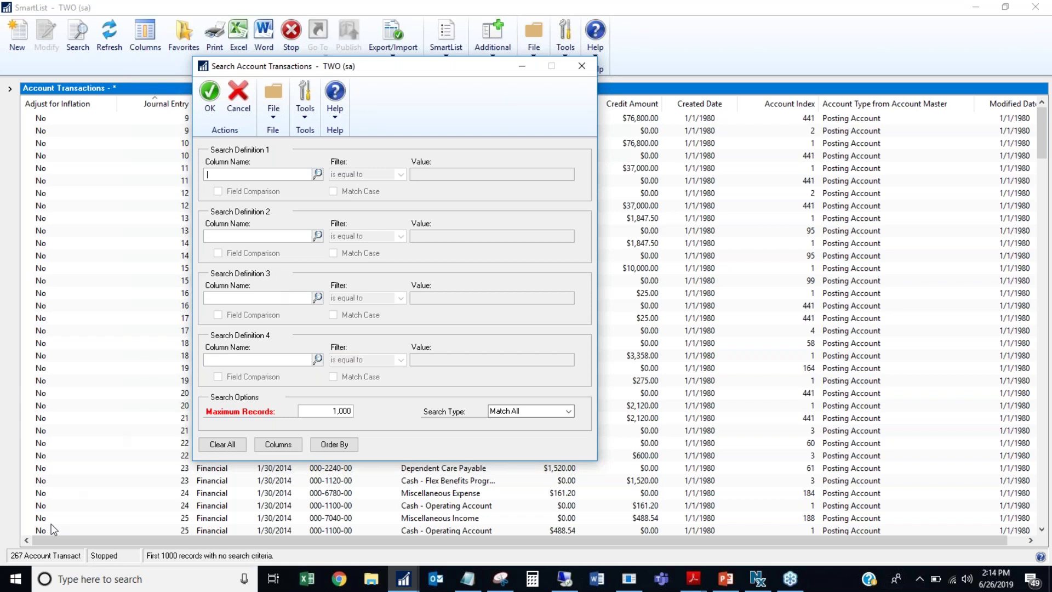
{"action": "left_click", "coordinate": [318, 174]}
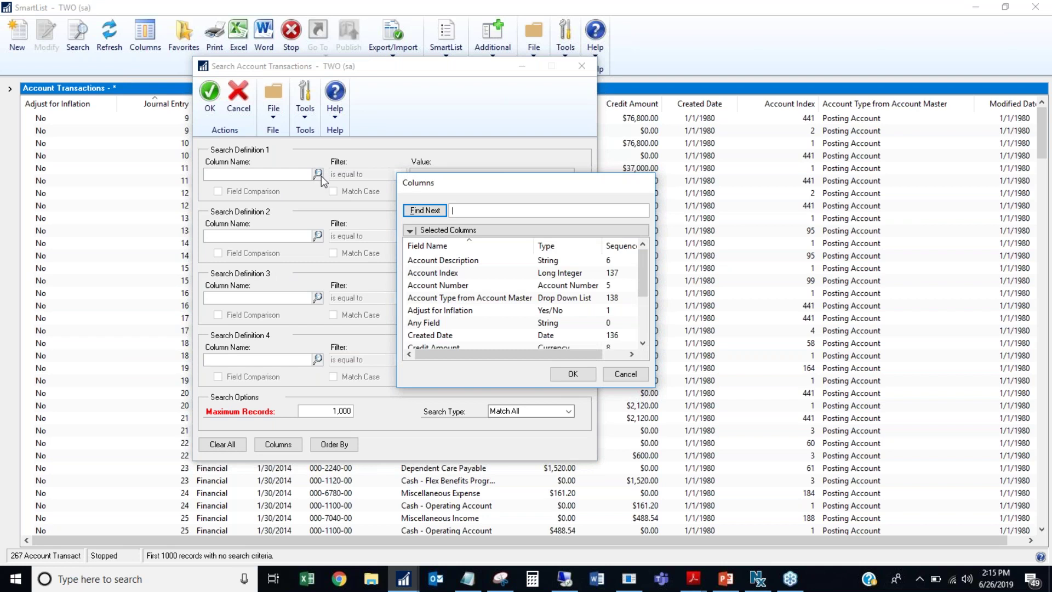
{"action": "left_click_drag", "start_coordinate": [640, 278], "coordinate": [641, 318]}
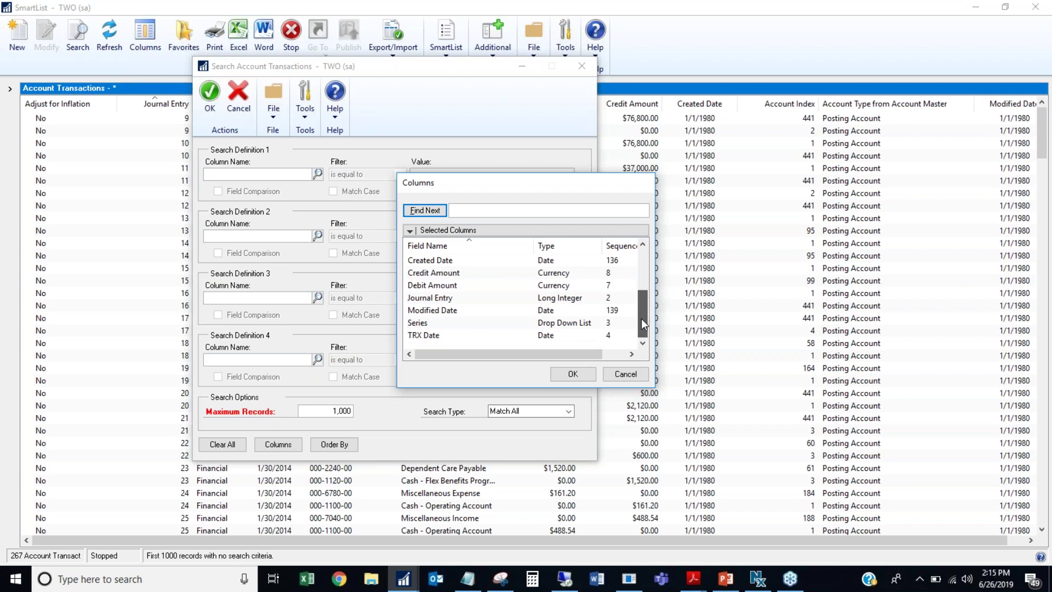
{"action": "left_click_drag", "start_coordinate": [641, 316], "coordinate": [640, 314]}
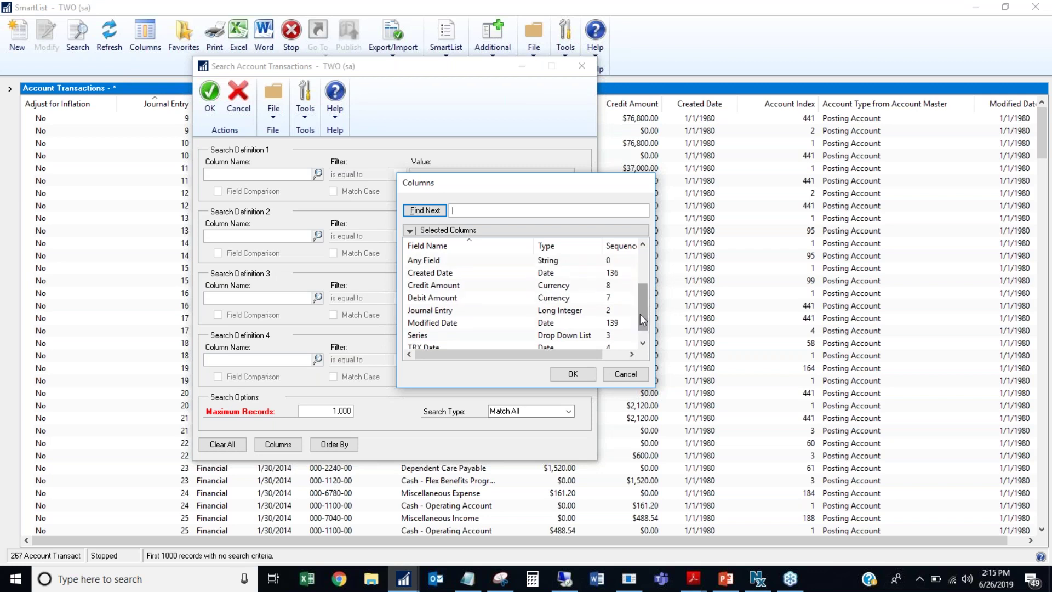
{"action": "left_click", "coordinate": [491, 322]}
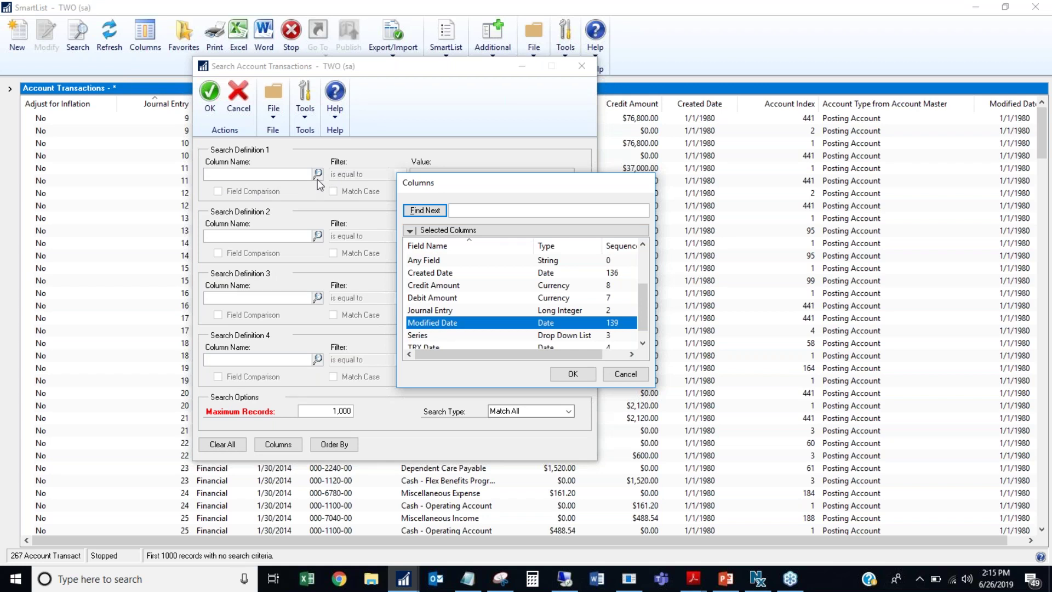
{"action": "left_click", "coordinate": [630, 373]}
Step: Search Account Transactions for records where CREDIT AMOUNT contains "800."
{"action": "type", "text": "CREDIT AMOUNT"}
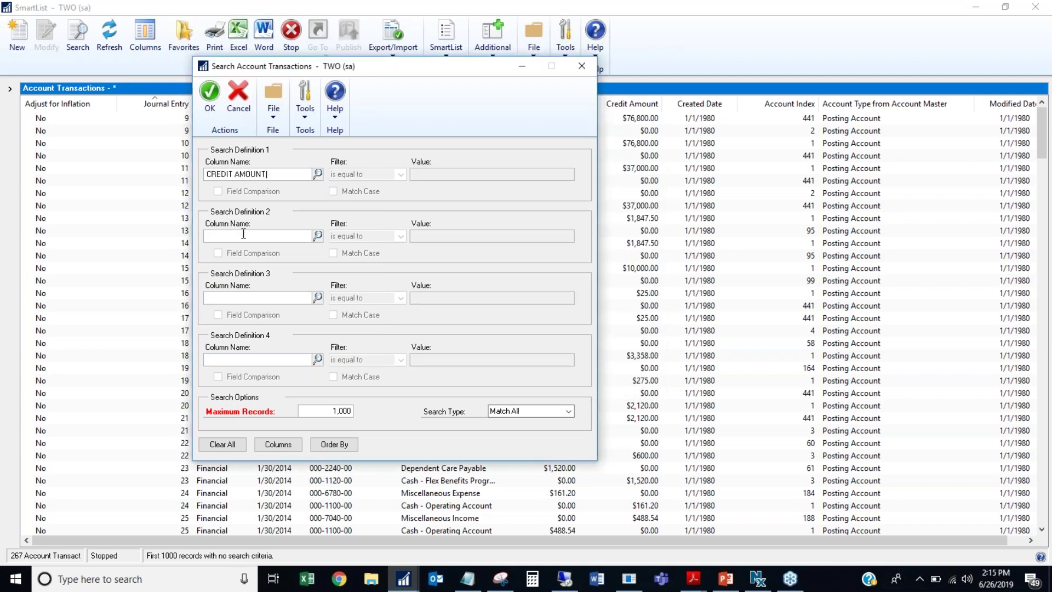
{"action": "key", "text": "Tab"}
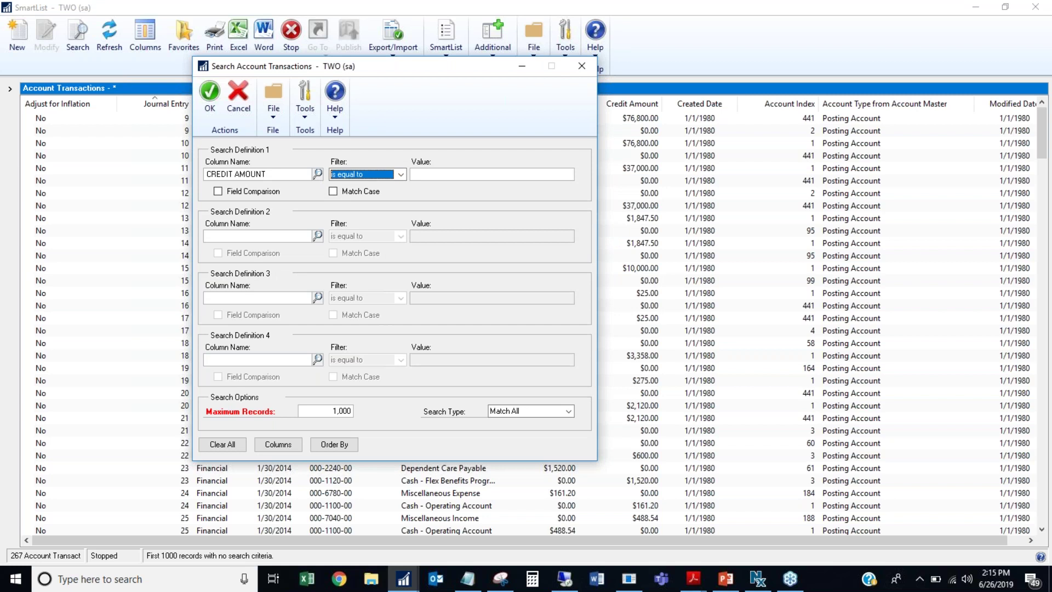
{"action": "left_click", "coordinate": [340, 174]}
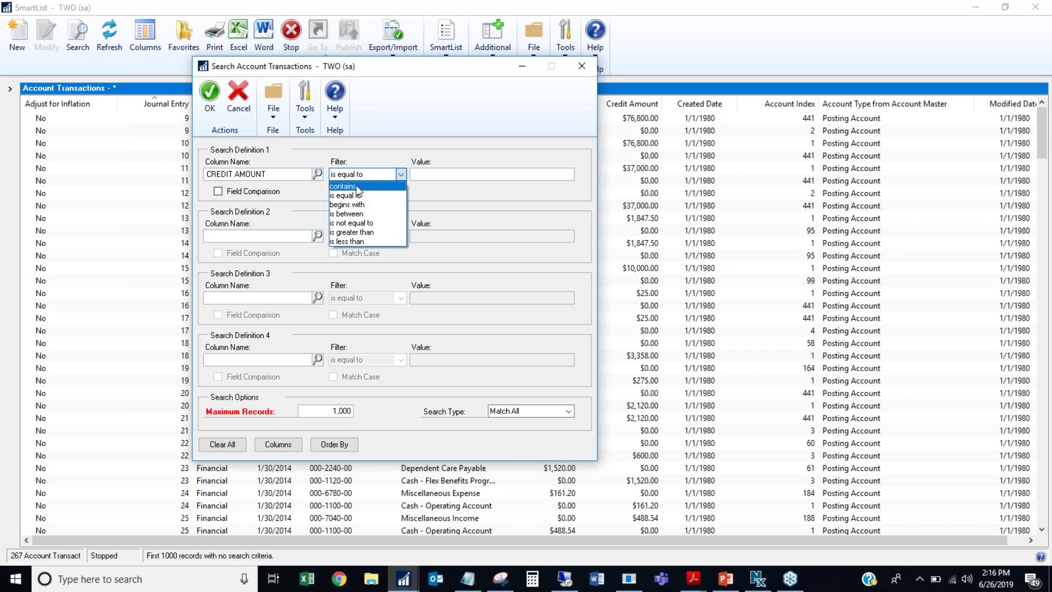
{"action": "left_click", "coordinate": [359, 187]}
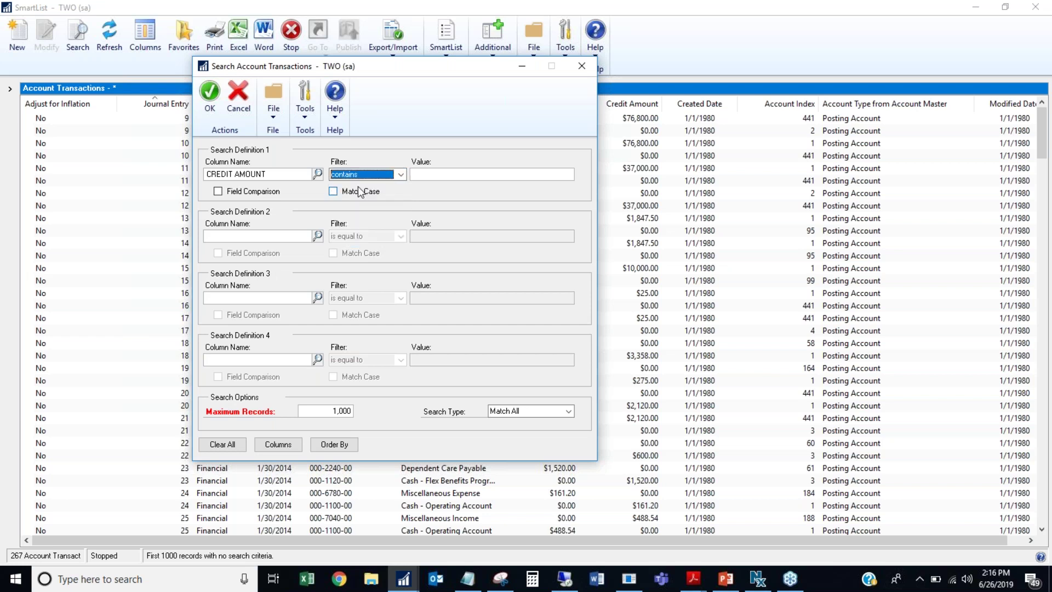
{"action": "left_click", "coordinate": [418, 175]}
{"action": "type", "text": "890."}
{"action": "key", "text": "Return"}
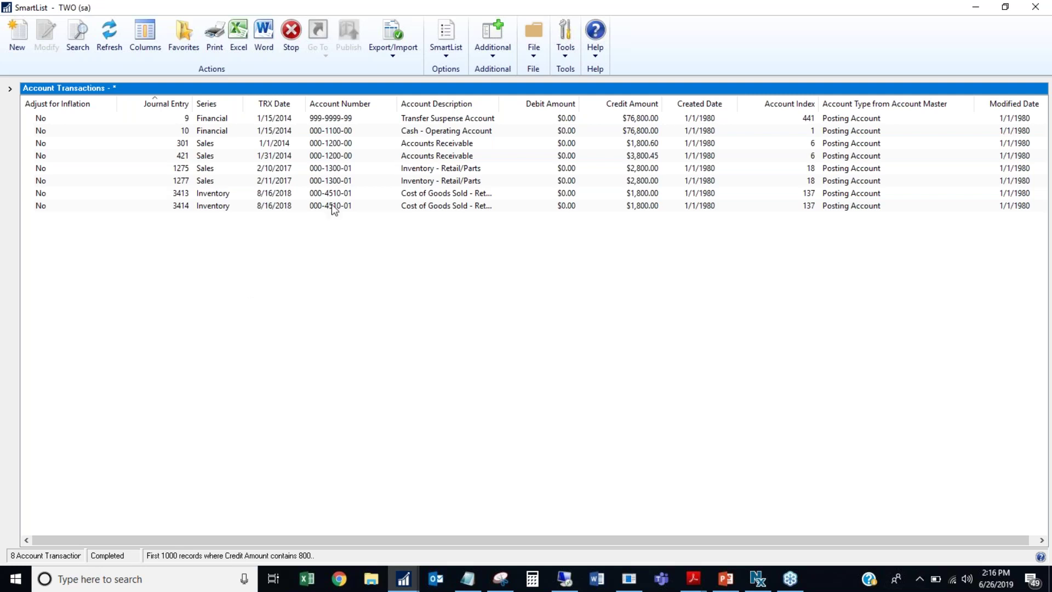
Step: Open the detail of journal entry 301 from the results and drill down to its source document
{"action": "left_click", "coordinate": [388, 146]}
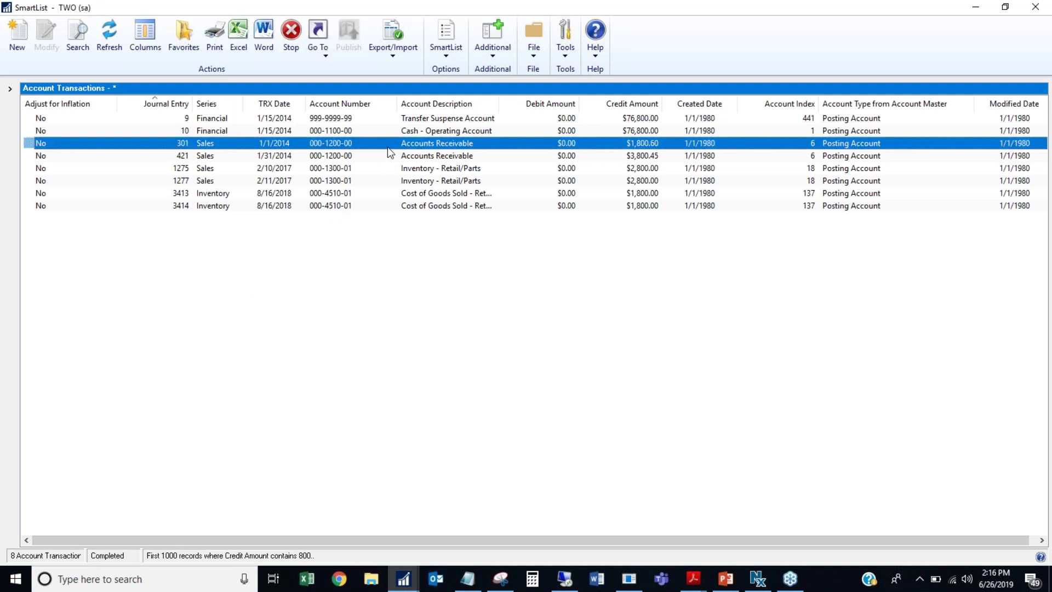
{"action": "double_click", "coordinate": [386, 147]}
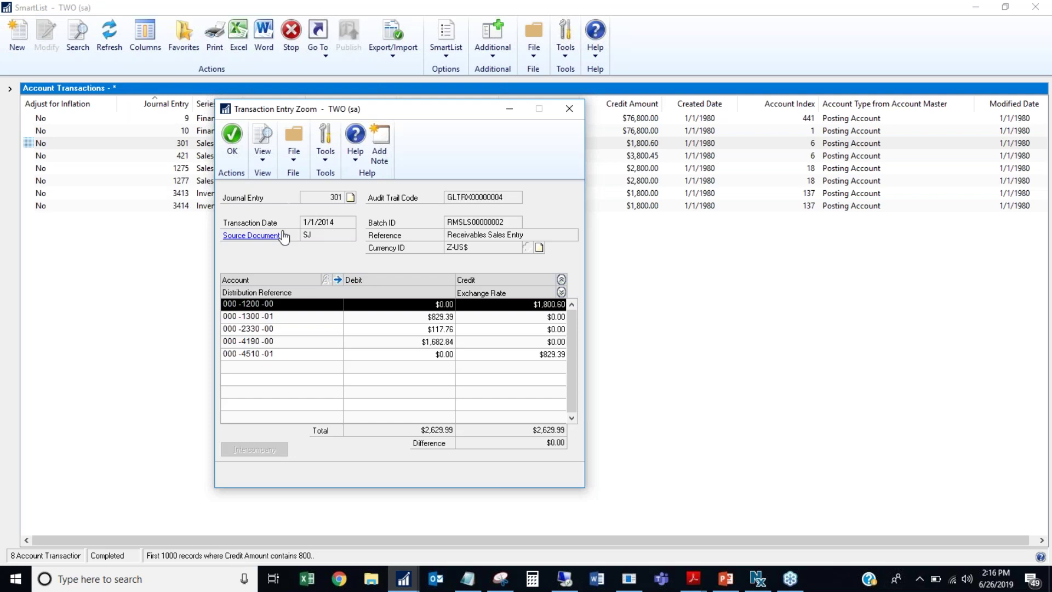
{"action": "left_click", "coordinate": [278, 237]}
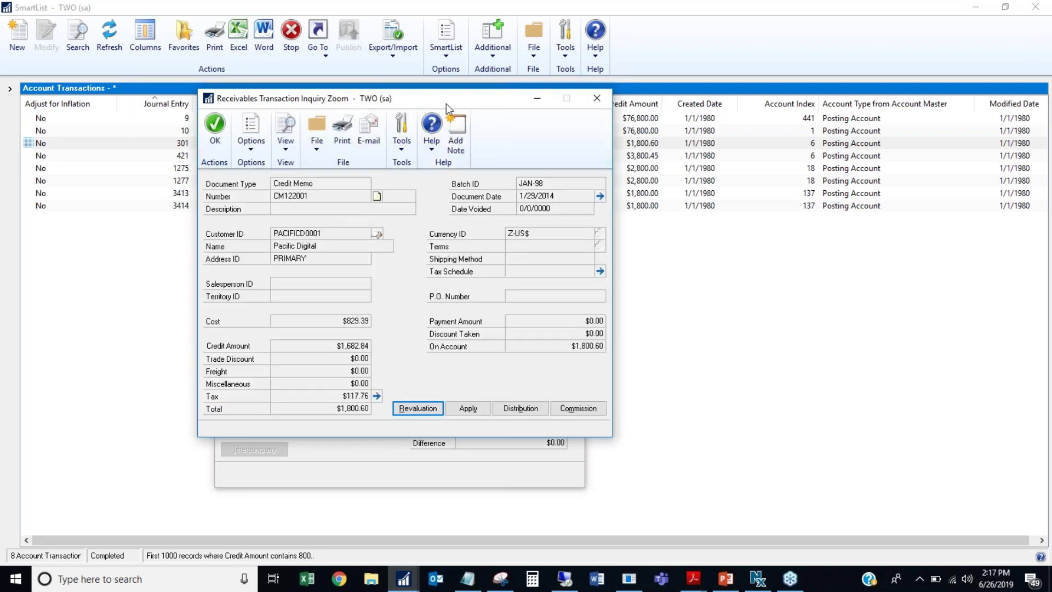
Step: Arrange the receivables and journal entry zoom windows side by side to compare them, and close both
{"action": "left_click_drag", "start_coordinate": [446, 103], "coordinate": [815, 117]}
{"action": "left_click_drag", "start_coordinate": [482, 107], "coordinate": [445, 108]}
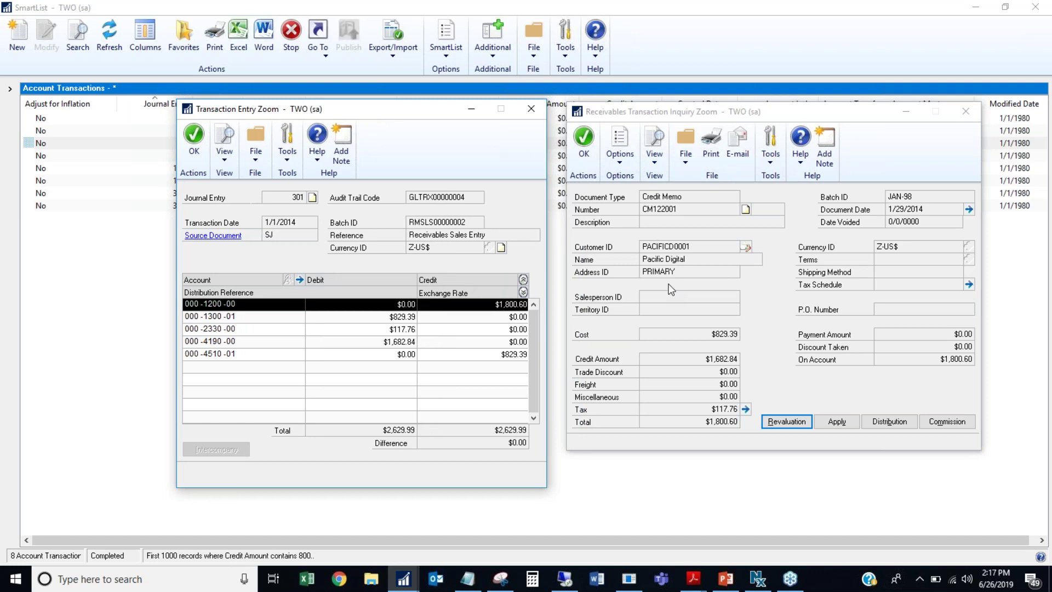
{"action": "left_click", "coordinate": [960, 121]}
{"action": "left_click", "coordinate": [960, 116]}
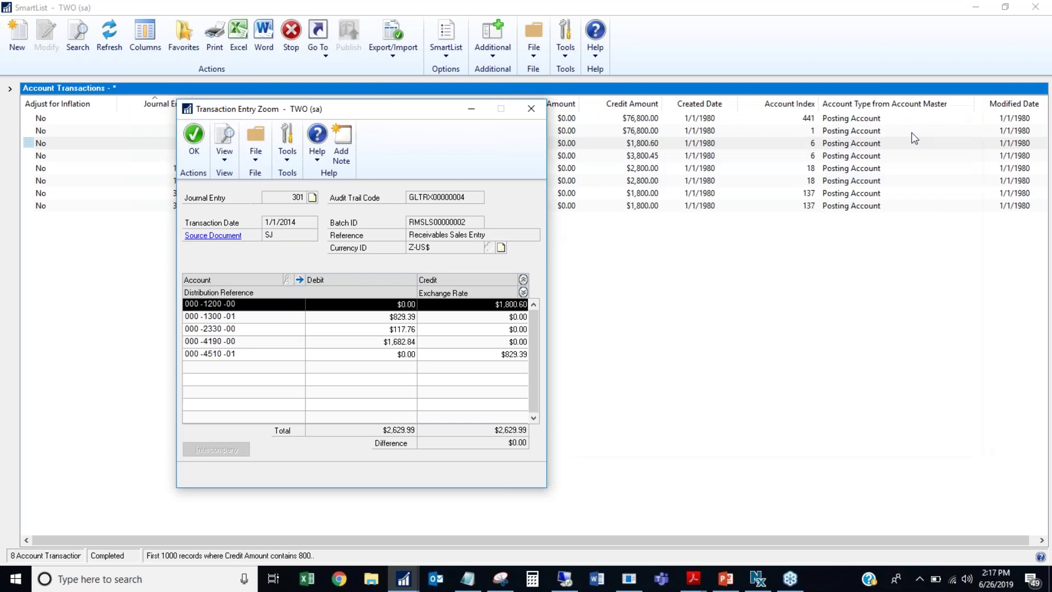
{"action": "left_click", "coordinate": [533, 111]}
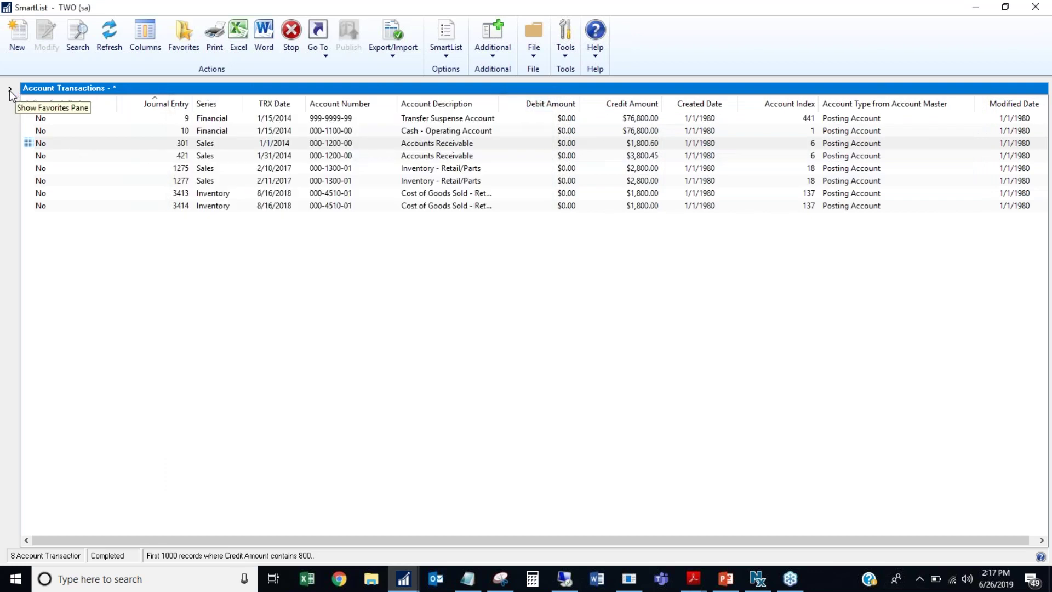
Step: Collapse the Financial category and open the default (*) Payables Transactions list under Purchasing
{"action": "left_click", "coordinate": [10, 90]}
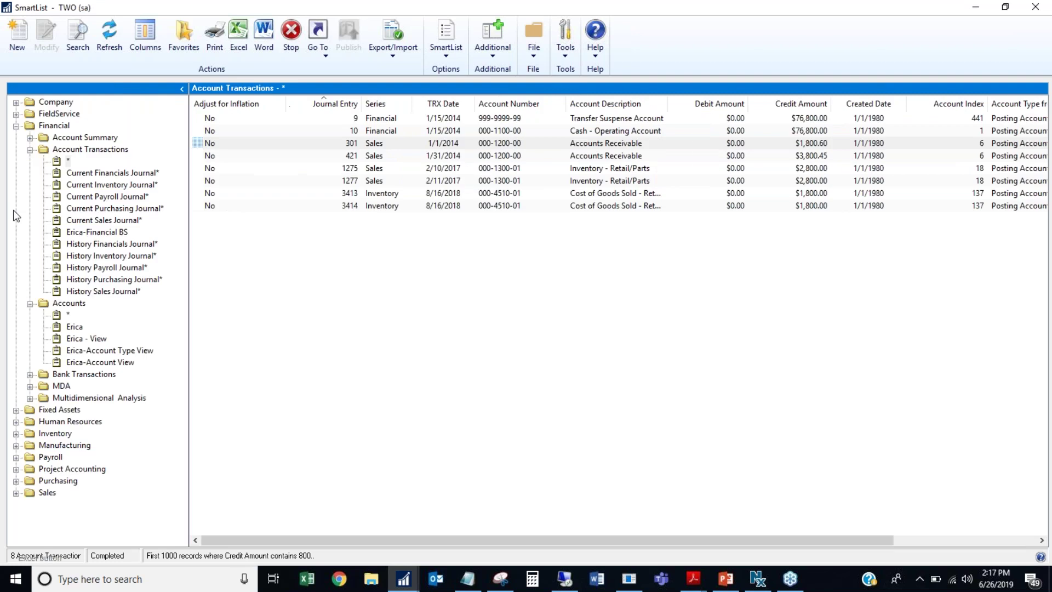
{"action": "left_click", "coordinate": [17, 127]}
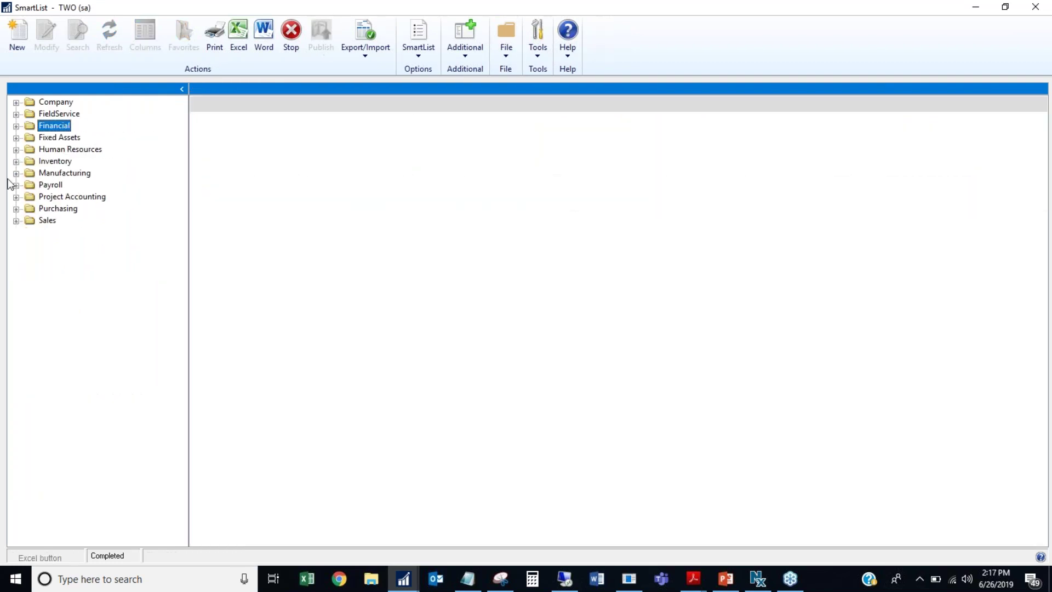
{"action": "left_click", "coordinate": [16, 208]}
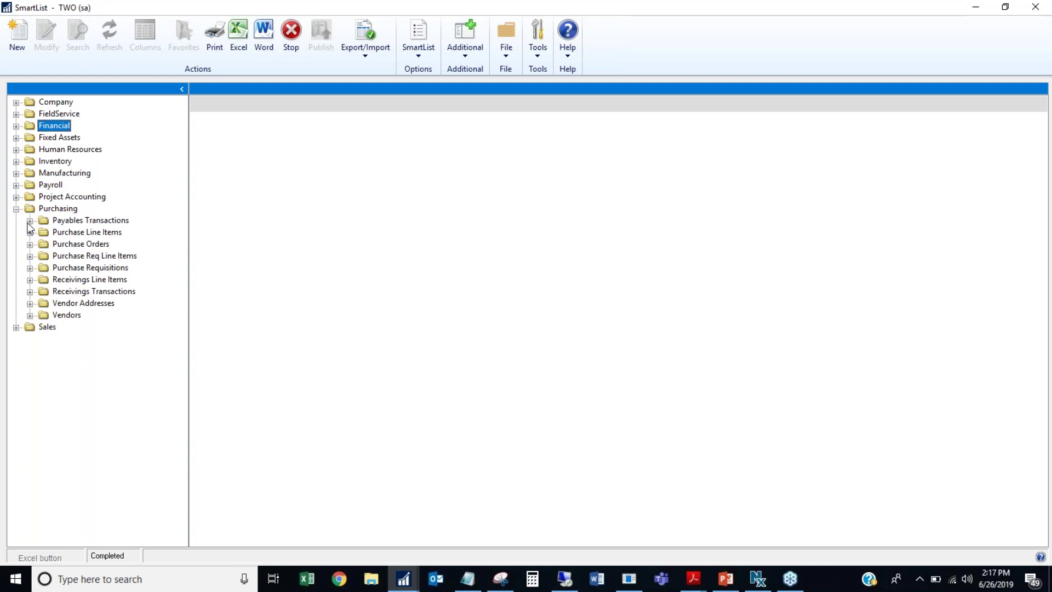
{"action": "left_click", "coordinate": [31, 221]}
{"action": "left_click", "coordinate": [67, 233]}
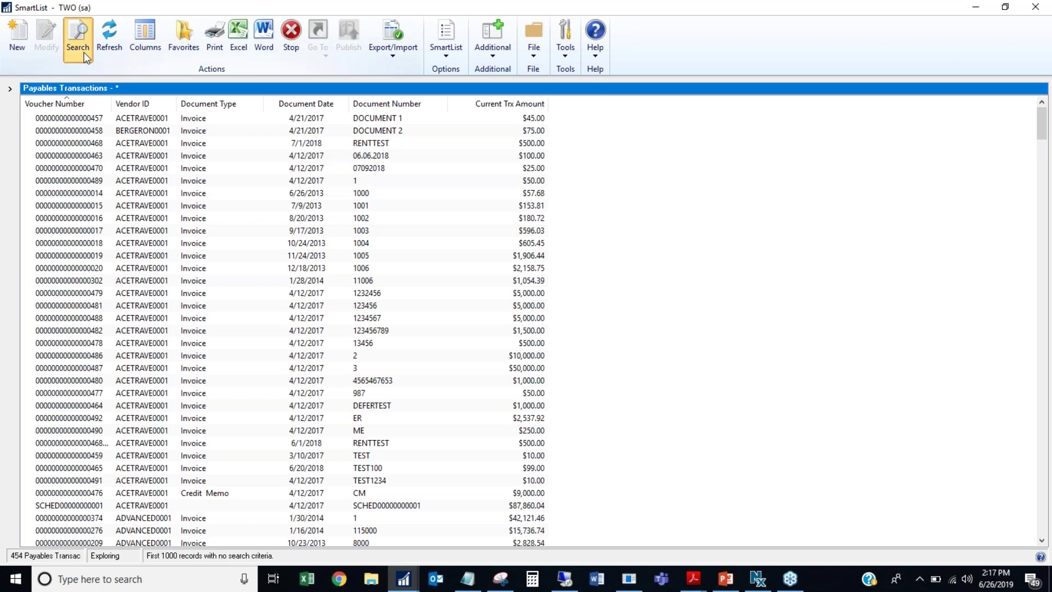
Step: Search Payables Transactions for records where DOCUMENT NUMBER contains "TEST"
{"action": "left_click", "coordinate": [78, 39]}
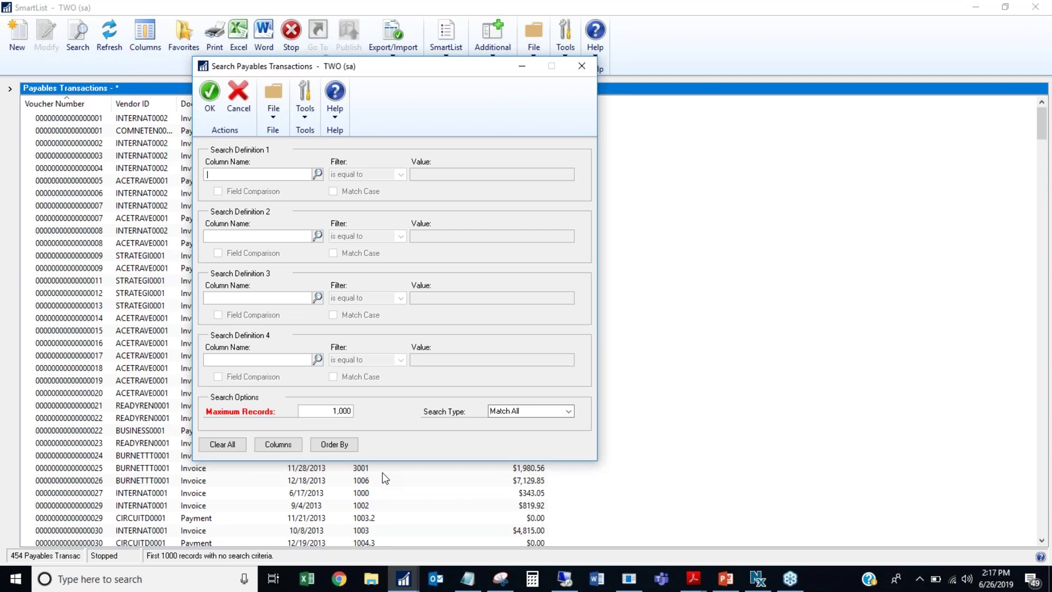
{"action": "type", "text": "DOCUMENT NUMBER"}
{"action": "key", "text": "Tab"}
{"action": "key", "text": "c"}
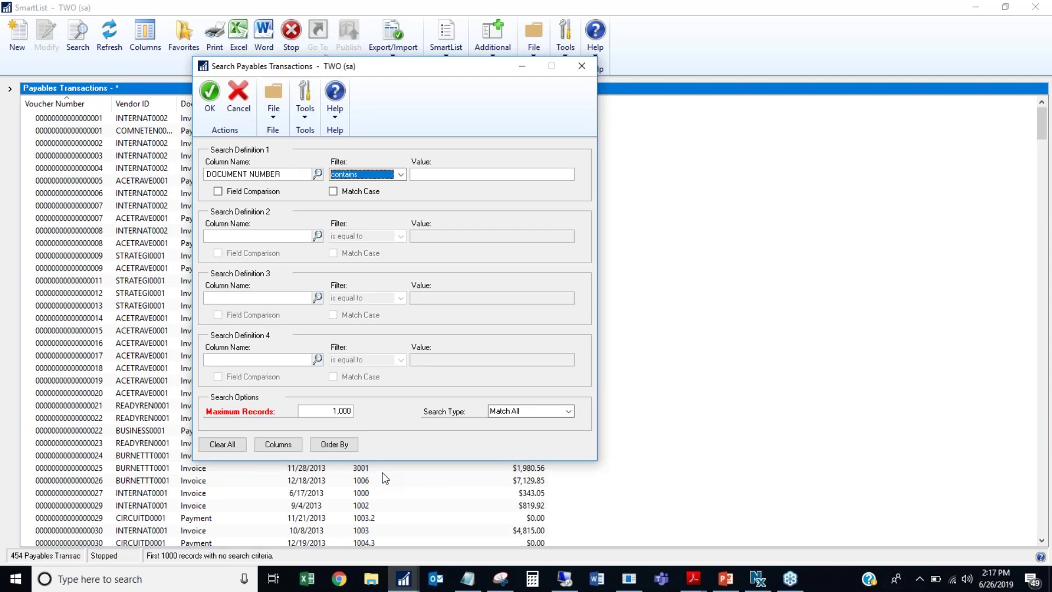
{"action": "key", "text": "Tab"}
{"action": "type", "text": "TEST"}
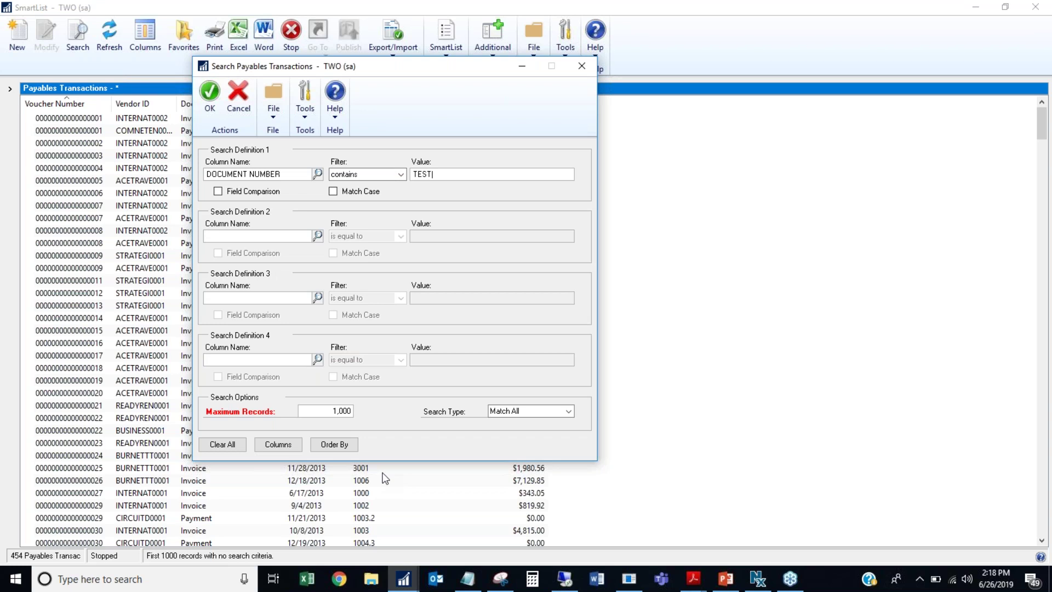
{"action": "key", "text": "Return"}
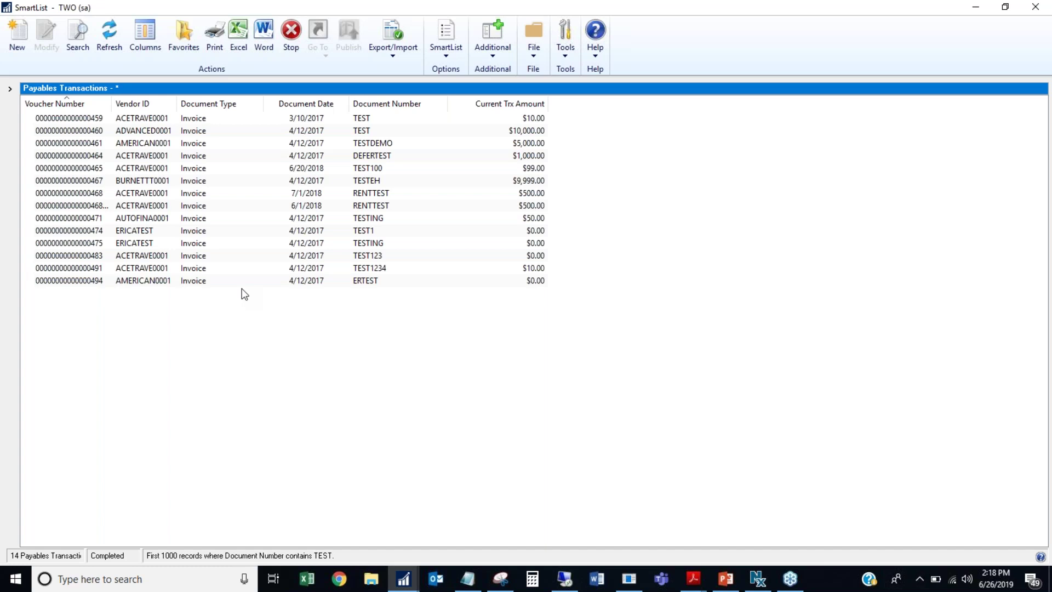
Step: Open the transaction detail of the TEST100 invoice from the results, and close it
{"action": "left_click", "coordinate": [326, 172]}
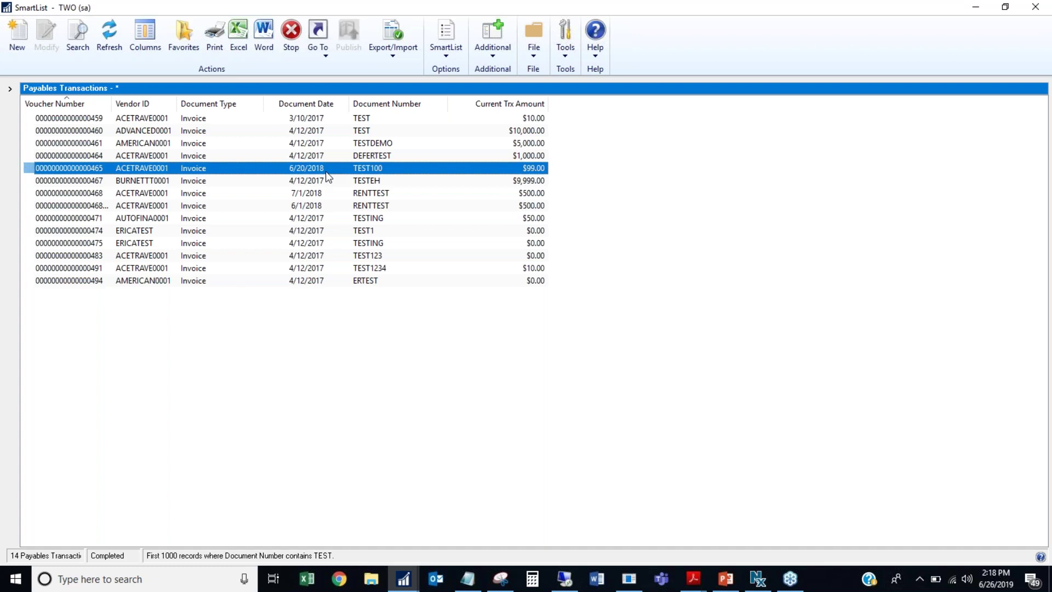
{"action": "double_click", "coordinate": [326, 172]}
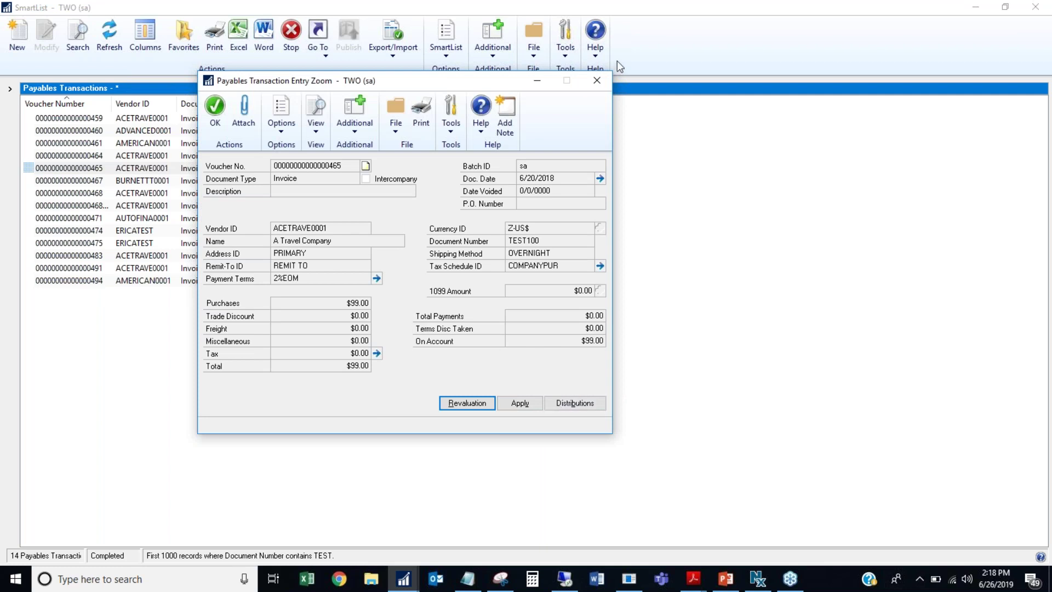
{"action": "left_click", "coordinate": [599, 81]}
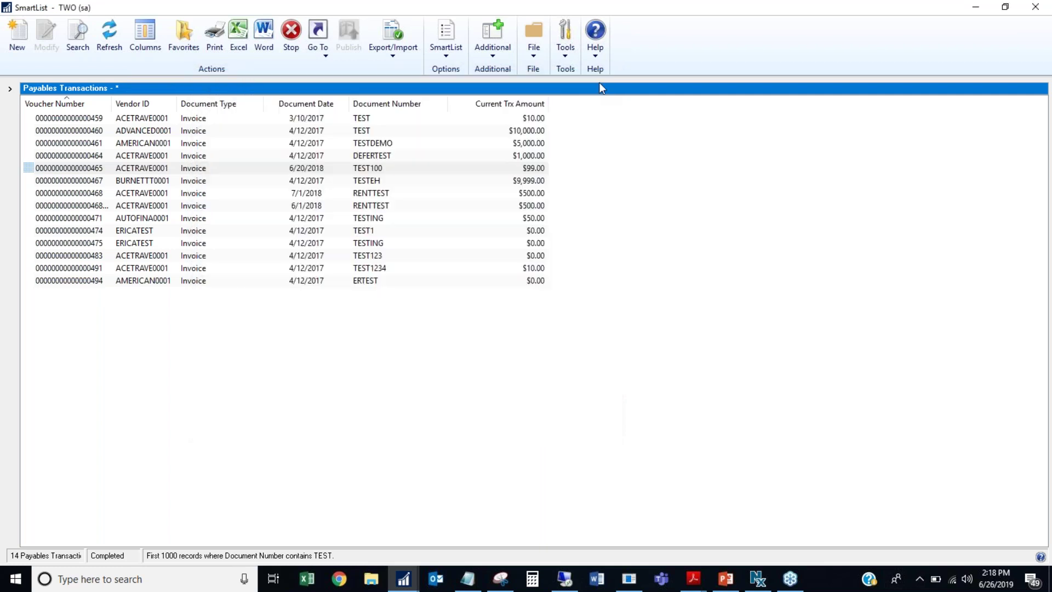
Step: Add the range of columns from Cash Amount Date through Charge Amount to the Payables Transactions list
{"action": "left_click", "coordinate": [9, 90]}
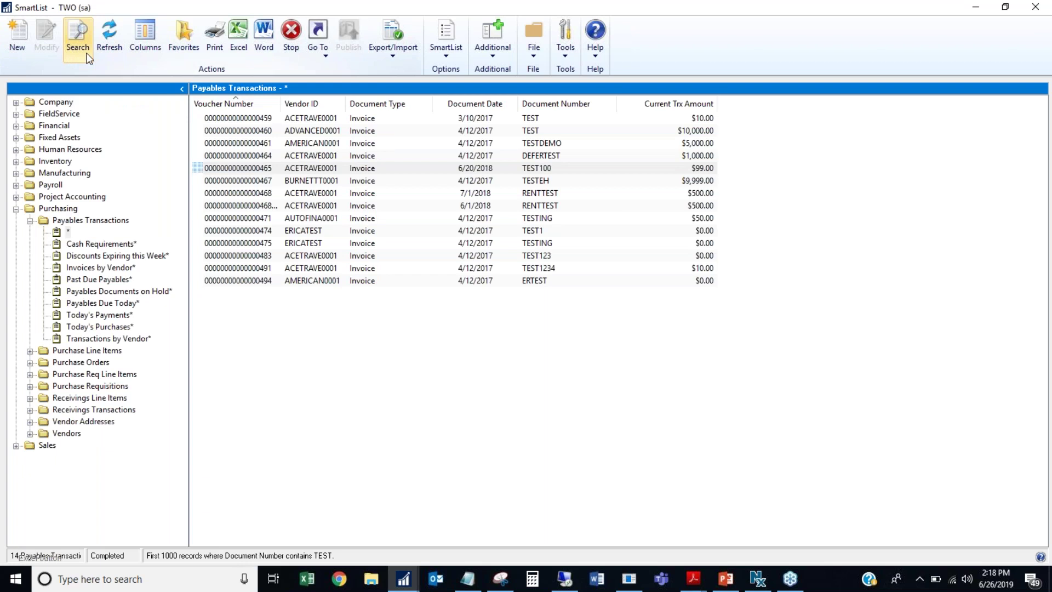
{"action": "left_click", "coordinate": [145, 41]}
{"action": "left_click", "coordinate": [396, 363]}
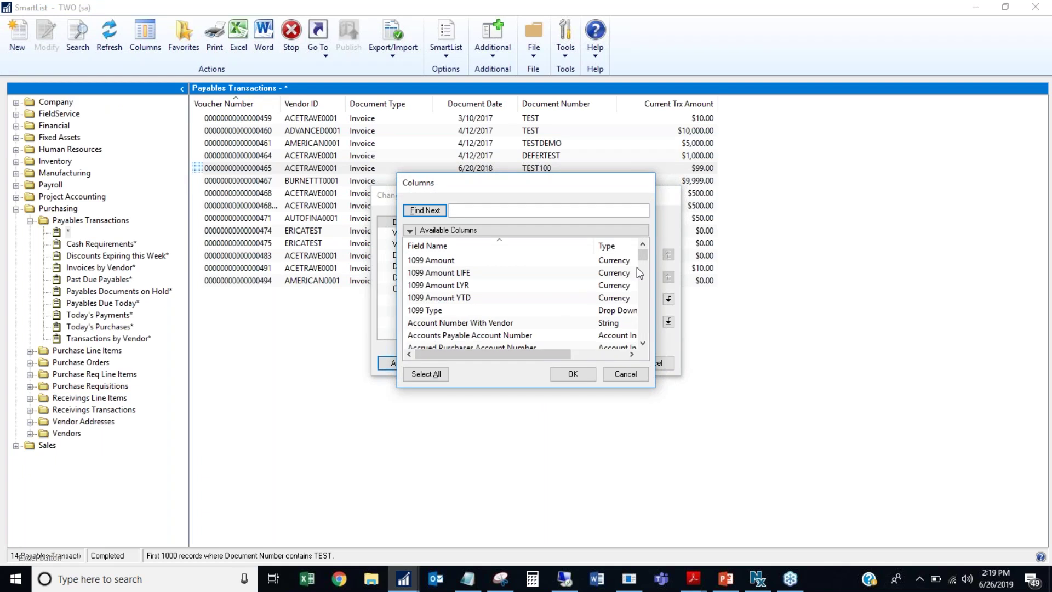
{"action": "left_click_drag", "start_coordinate": [642, 260], "coordinate": [642, 264]}
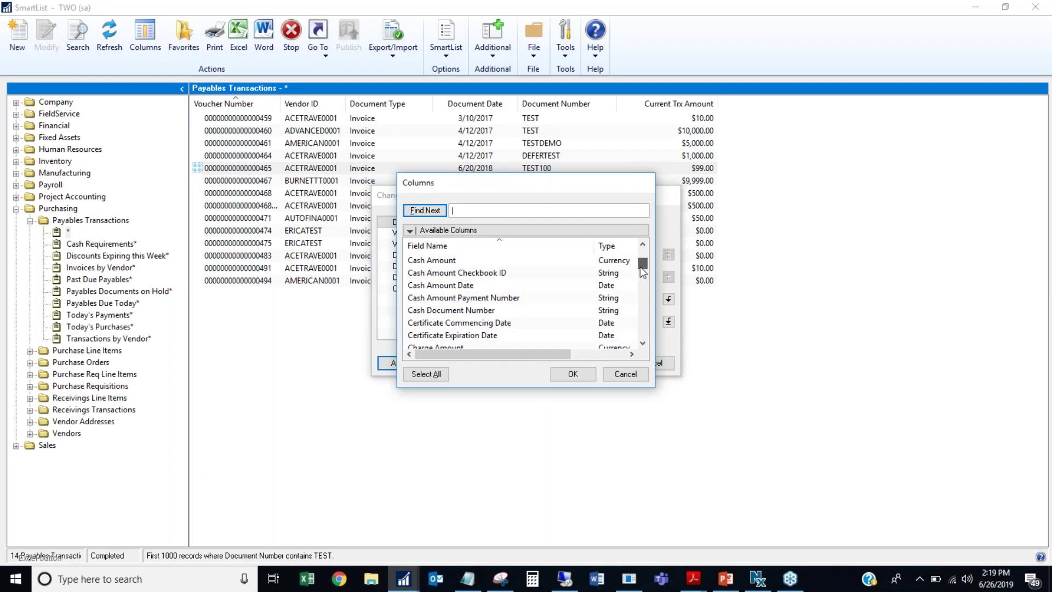
{"action": "left_click", "coordinate": [504, 285]}
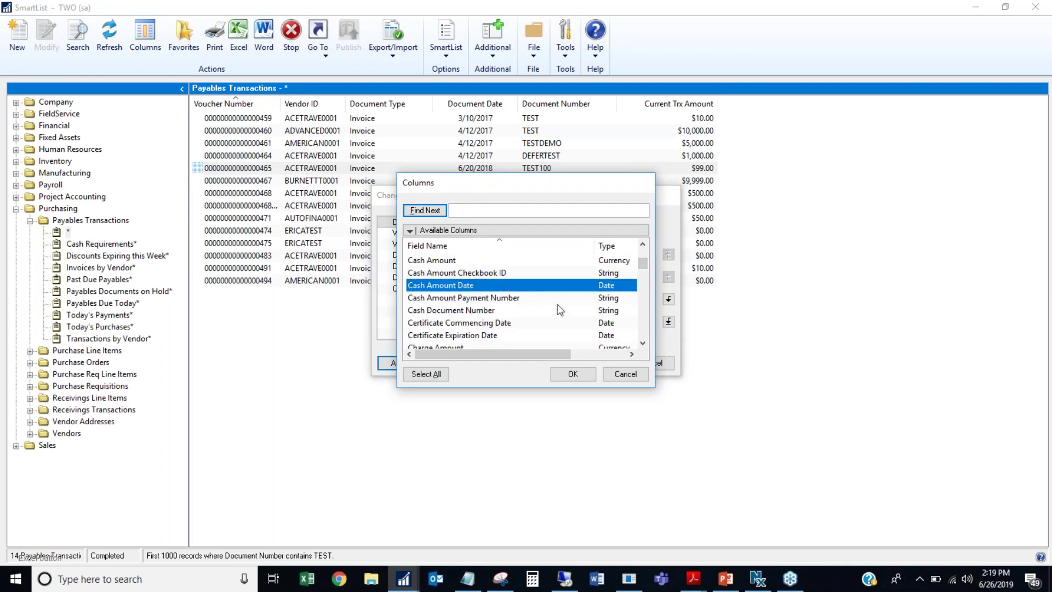
{"action": "left_click", "coordinate": [553, 344], "text": "shift"}
{"action": "left_click", "coordinate": [570, 374]}
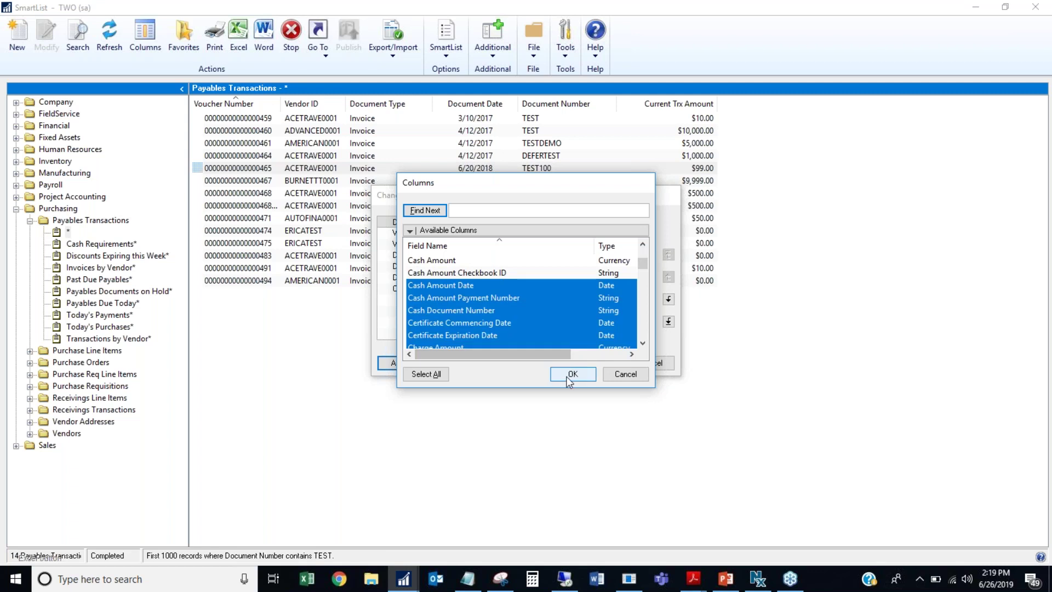
{"action": "left_click", "coordinate": [582, 363]}
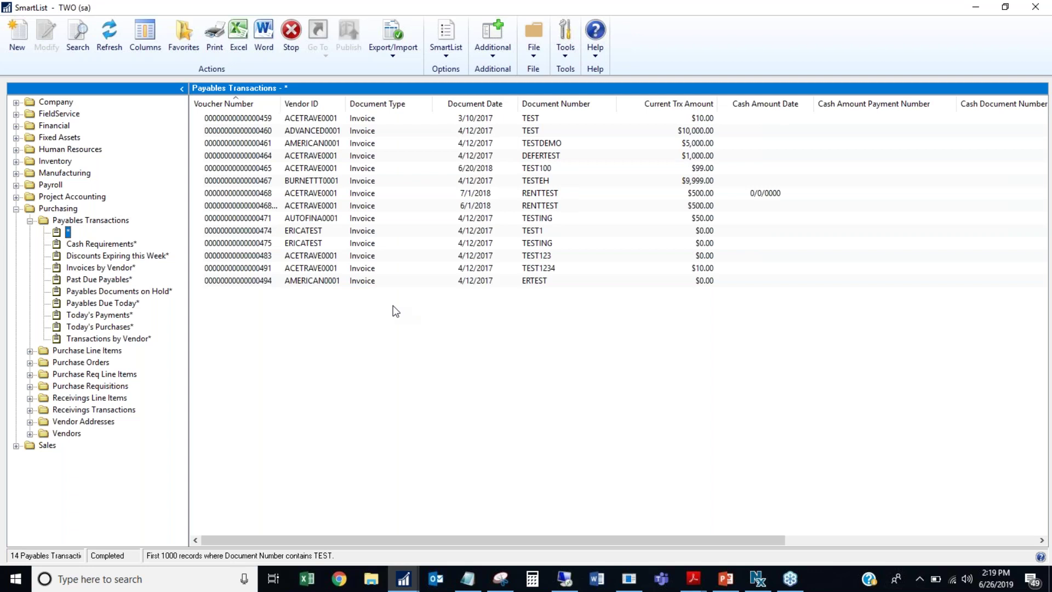
Step: Set the search's Maximum Records to 9,999,999,999 and rerun the Payables Transactions search
{"action": "left_click", "coordinate": [77, 36]}
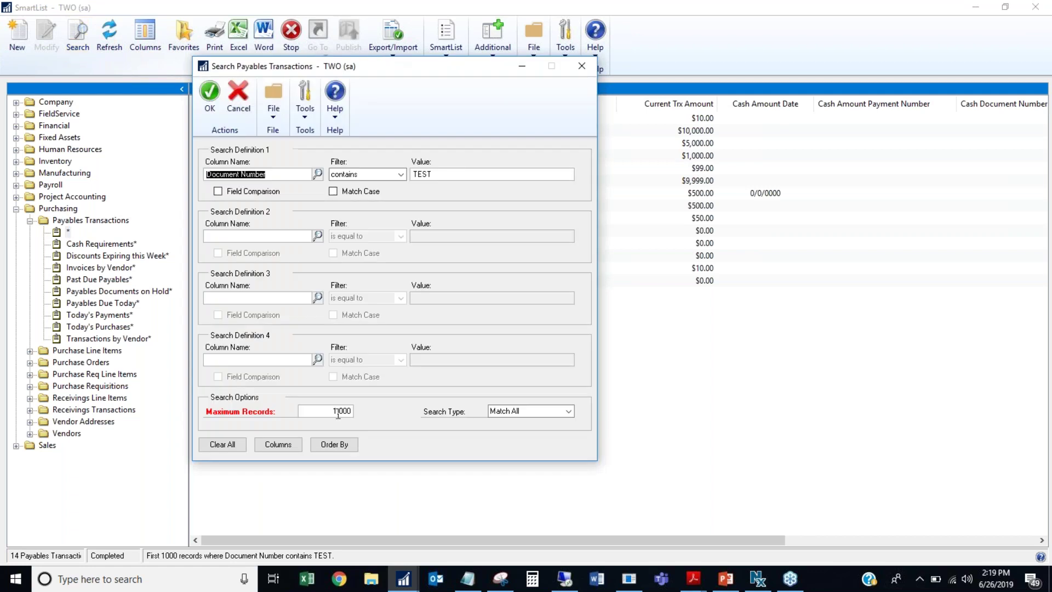
{"action": "double_click", "coordinate": [338, 413]}
{"action": "type", "text": "99999999999"}
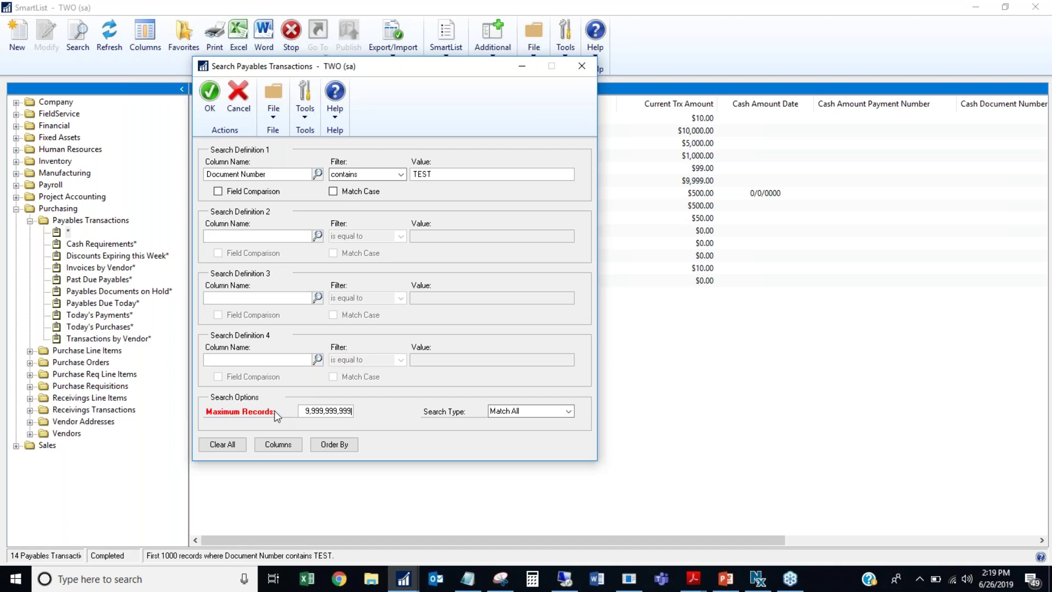
{"action": "left_click", "coordinate": [209, 93]}
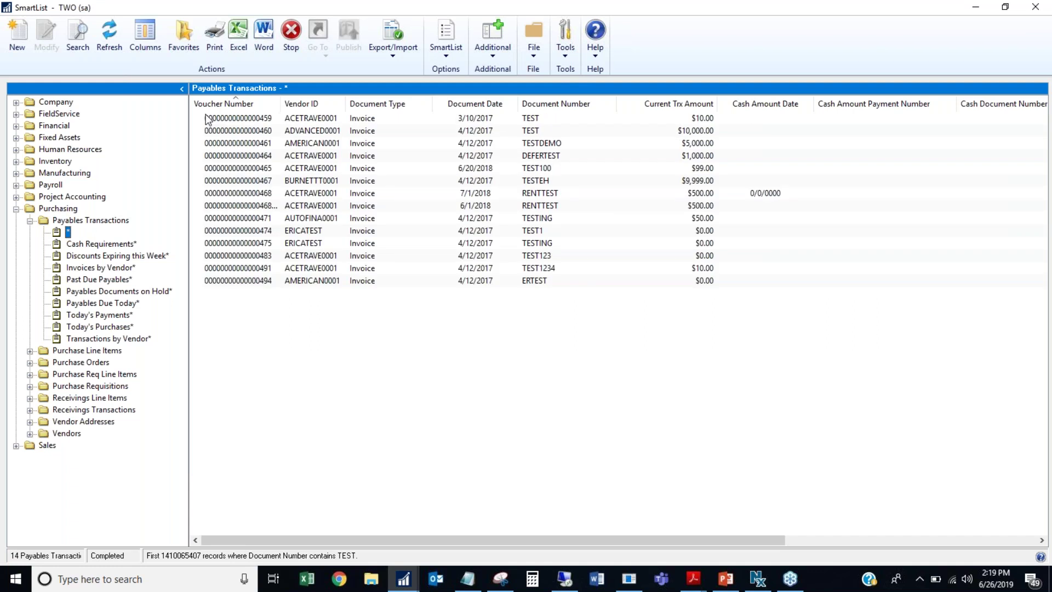
Step: Start a favorite for the Payables Transactions list, naming it with the creator's first name followed by "- Testing"
{"action": "left_click", "coordinate": [174, 37]}
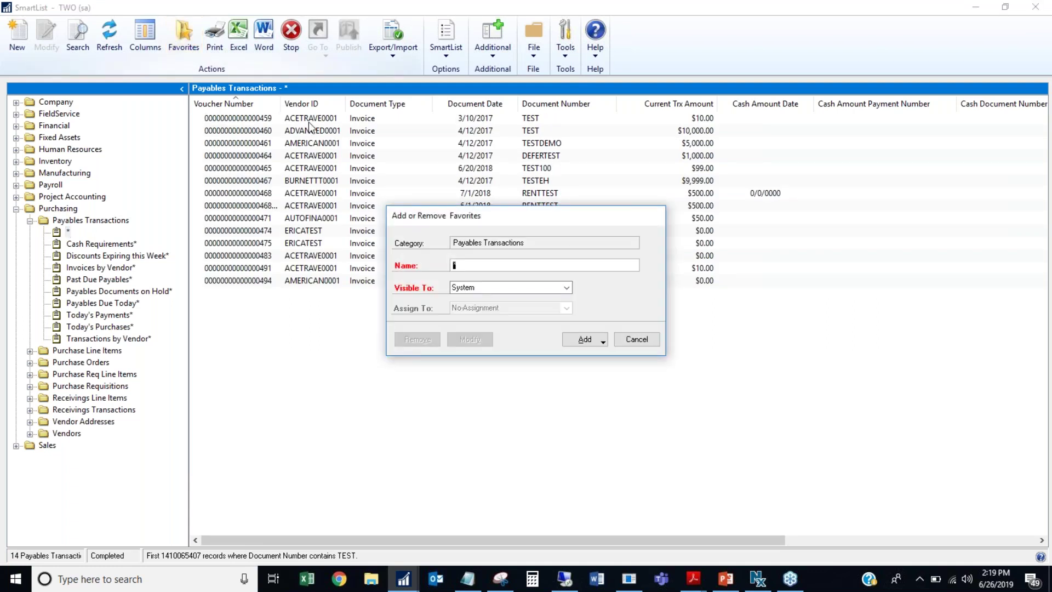
{"action": "left_click", "coordinate": [457, 265]}
{"action": "left_click_drag", "start_coordinate": [458, 265], "coordinate": [452, 265]}
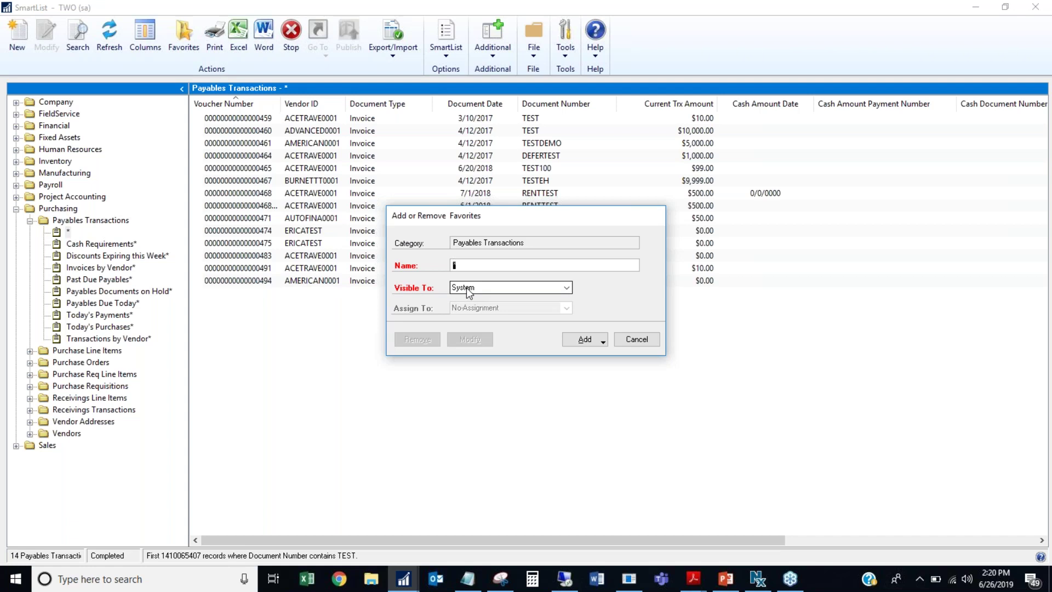
{"action": "type", "text": "Erica-"}
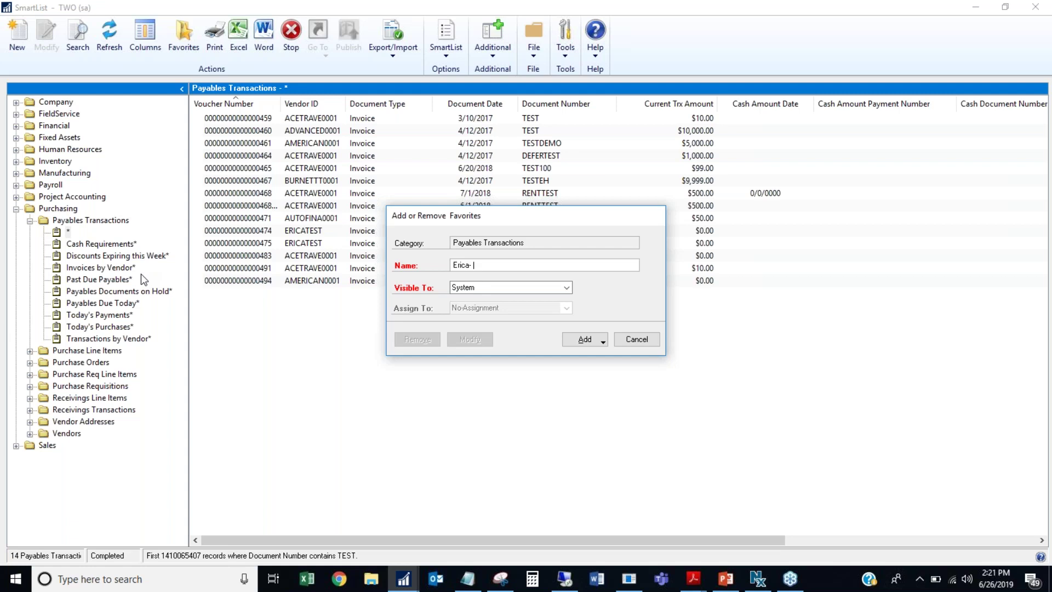
{"action": "type", "text": "Testing"}
{"action": "left_click", "coordinate": [604, 342]}
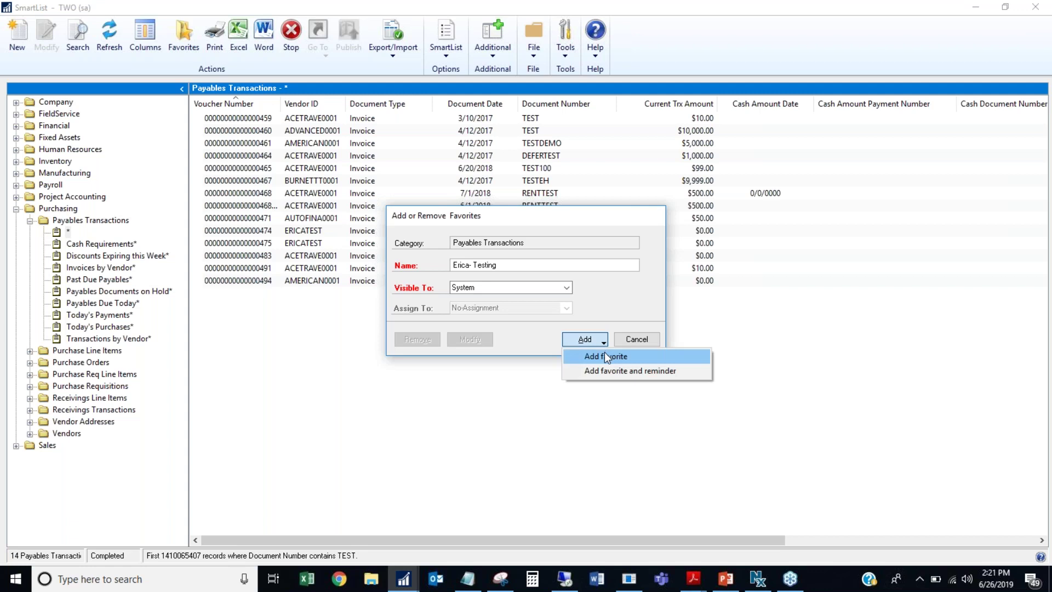
{"action": "left_click", "coordinate": [603, 317]}
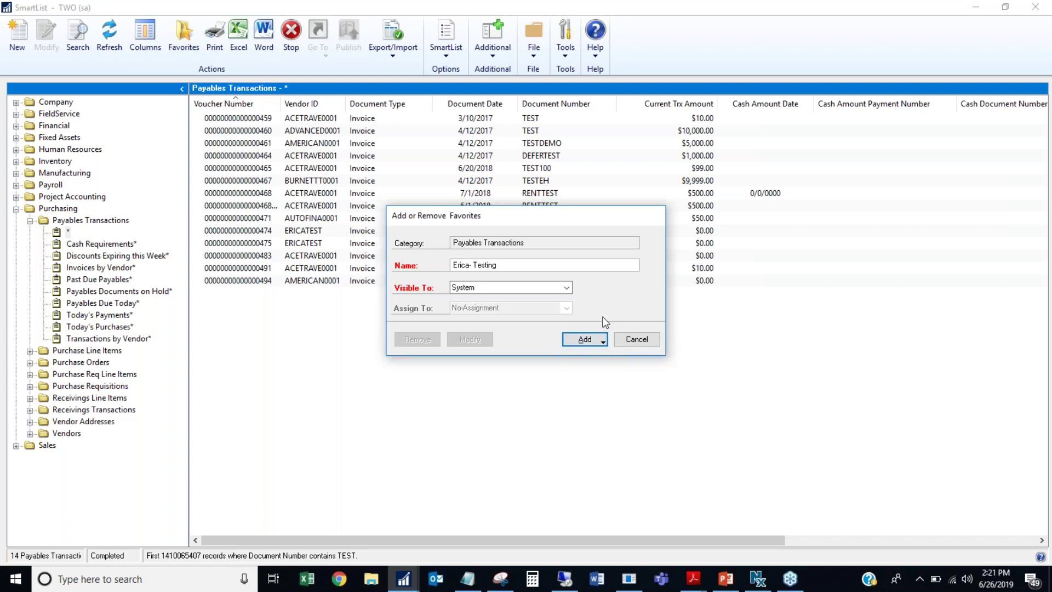
Step: Review the Visible To choices for the favorite, keep it set to System, and add it without a reminder
{"action": "left_click", "coordinate": [566, 290]}
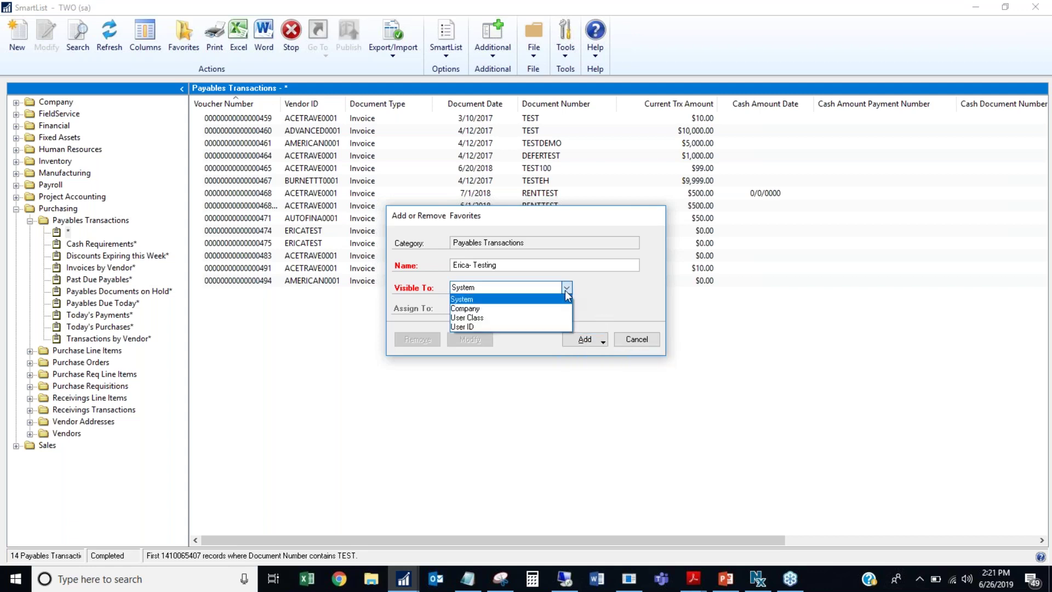
{"action": "left_click", "coordinate": [535, 324]}
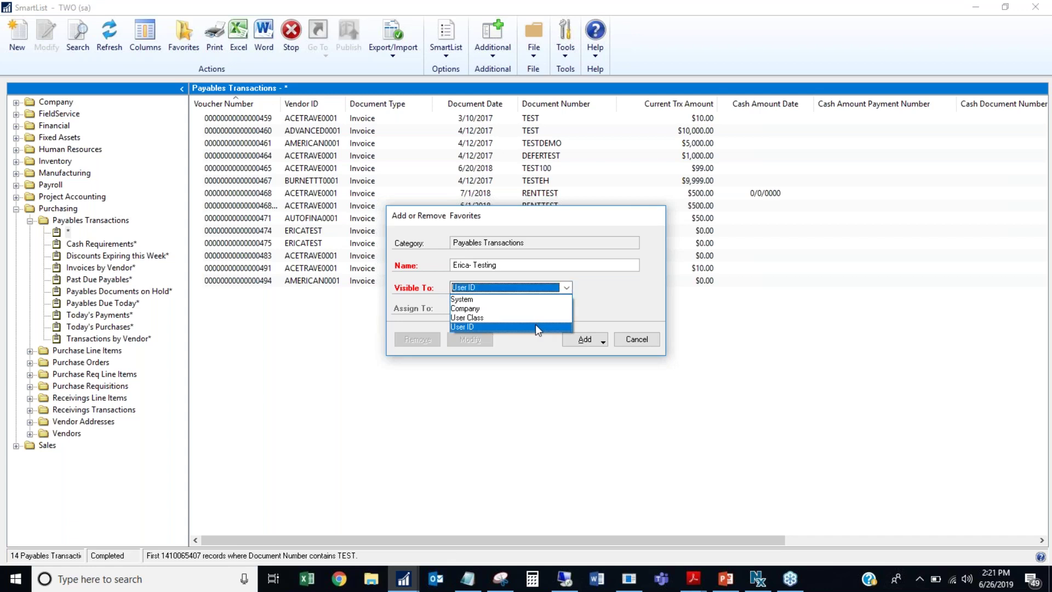
{"action": "left_click", "coordinate": [564, 289]}
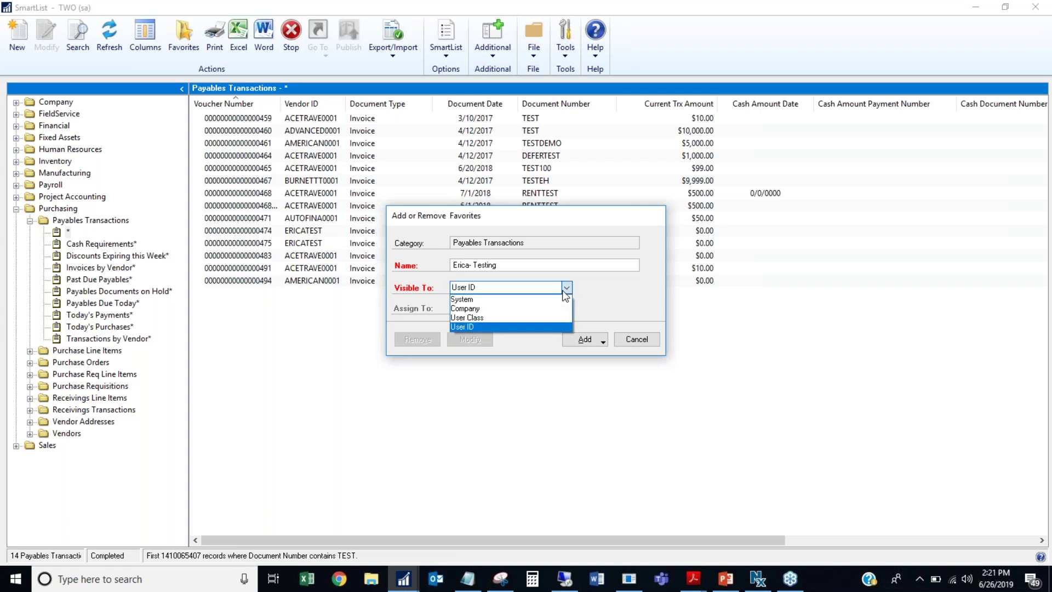
{"action": "left_click", "coordinate": [556, 300]}
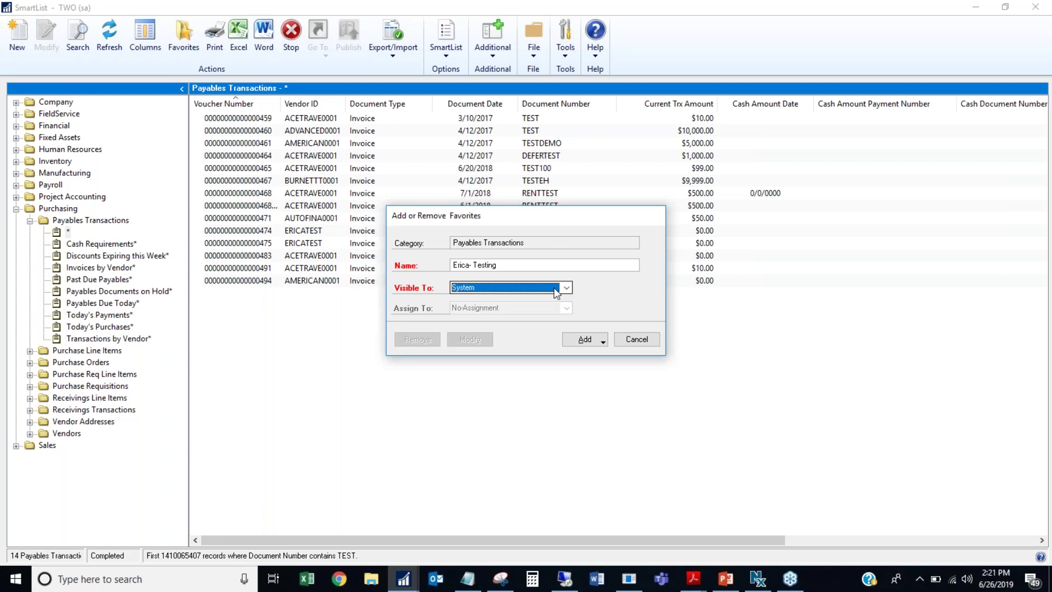
{"action": "left_click", "coordinate": [556, 291]}
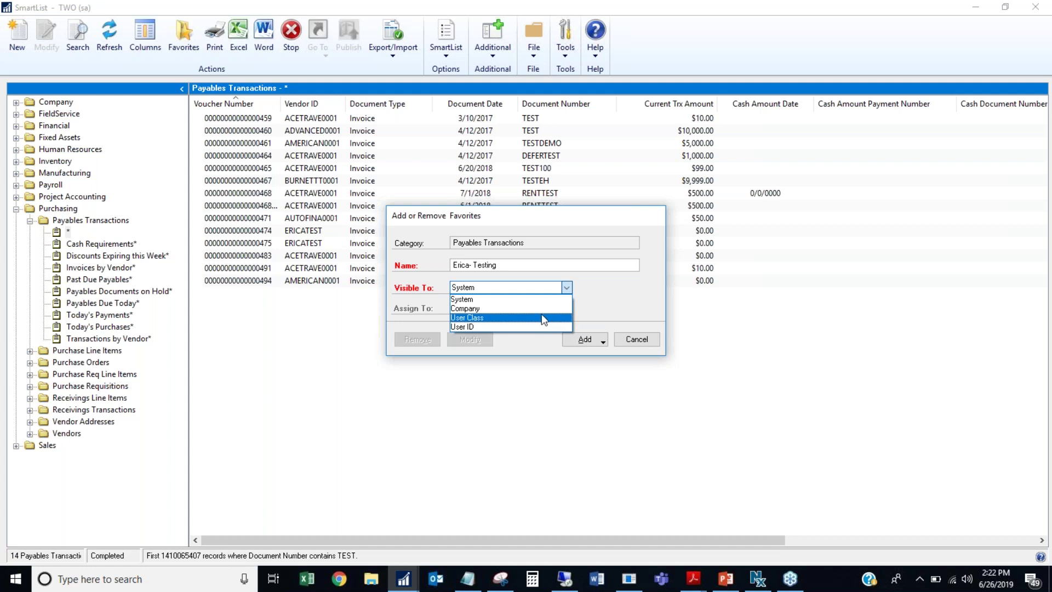
{"action": "left_click", "coordinate": [592, 305]}
{"action": "left_click", "coordinate": [584, 340]}
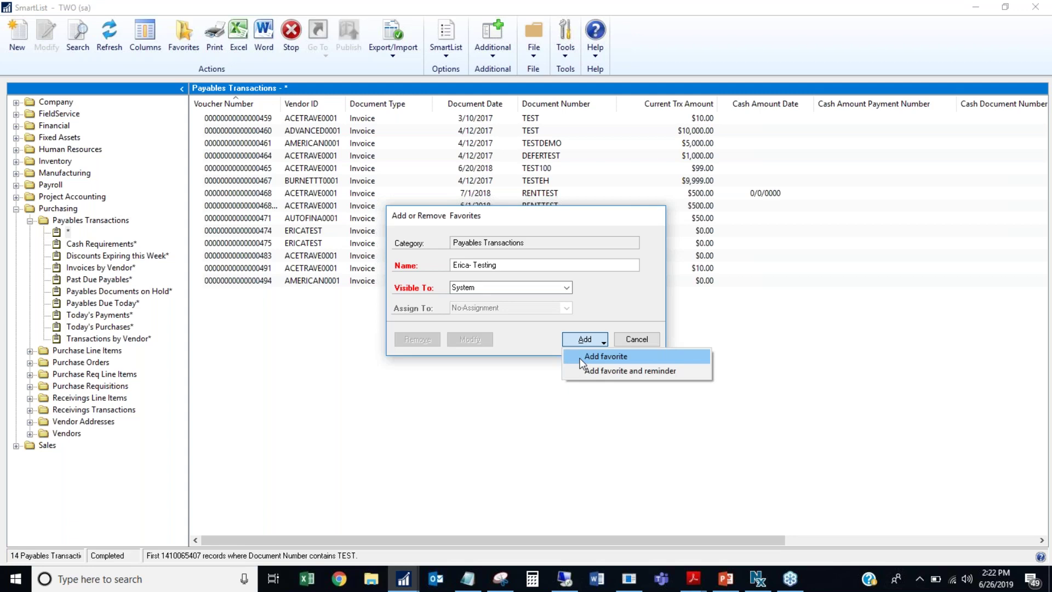
{"action": "left_click", "coordinate": [581, 361]}
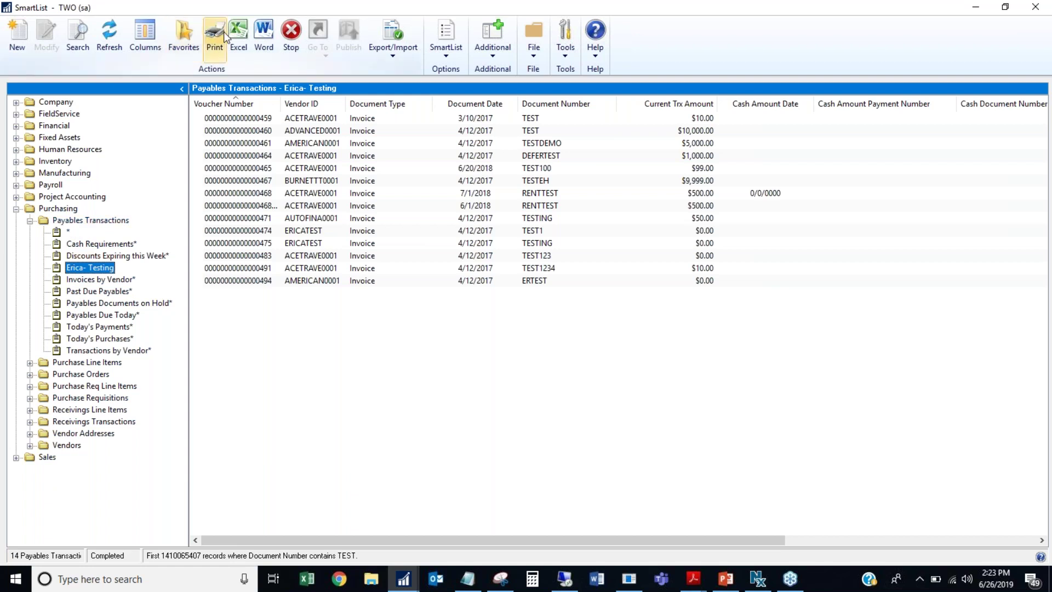
Step: Add the 1099 Amount LYR column to the saved Payables Transactions favorite's column display
{"action": "left_click", "coordinate": [147, 40]}
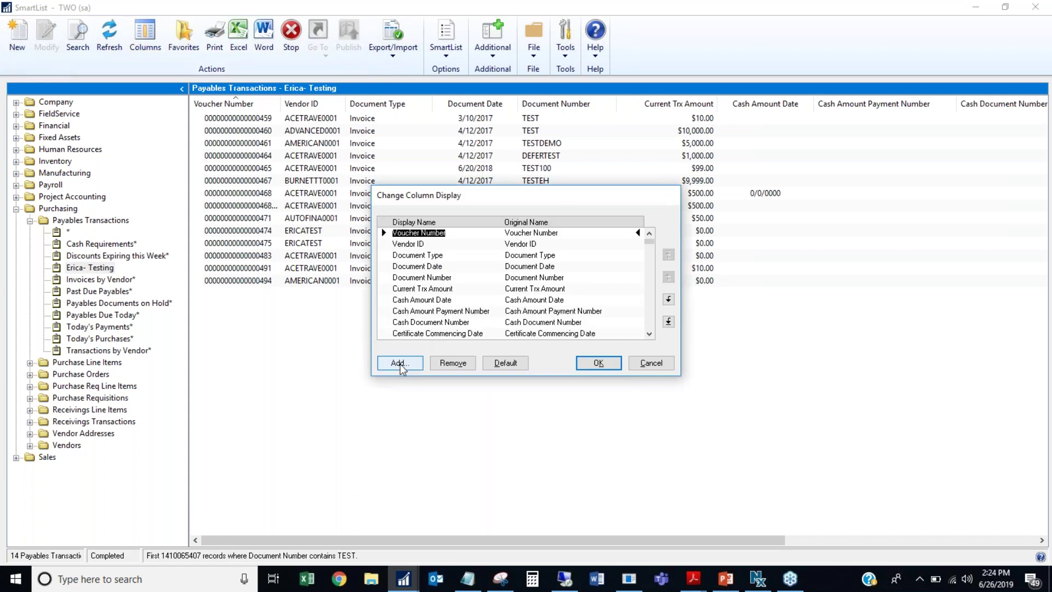
{"action": "left_click", "coordinate": [400, 364]}
{"action": "double_click", "coordinate": [483, 285]}
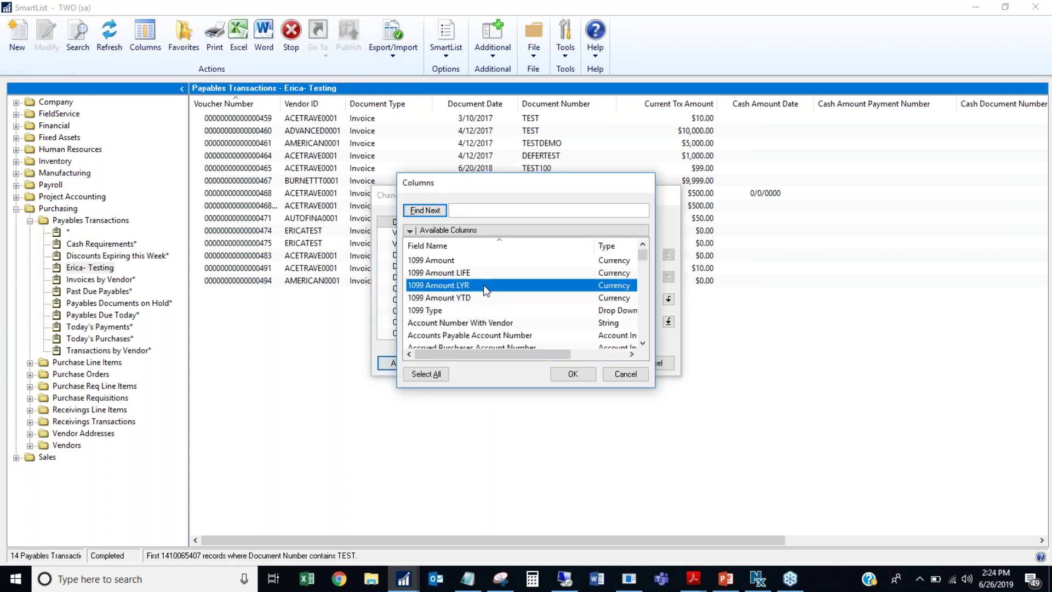
{"action": "left_click", "coordinate": [590, 366]}
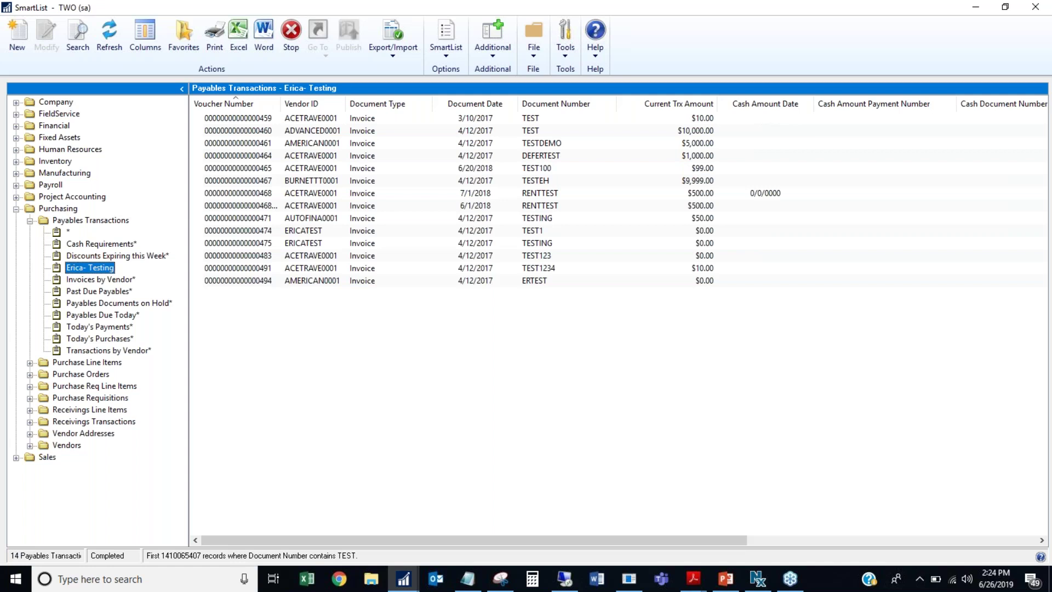
Step: Save the modified list as a new System-visible favorite without a reminder, named with the creator's first name followed by "- Testing2"
{"action": "left_click", "coordinate": [183, 38]}
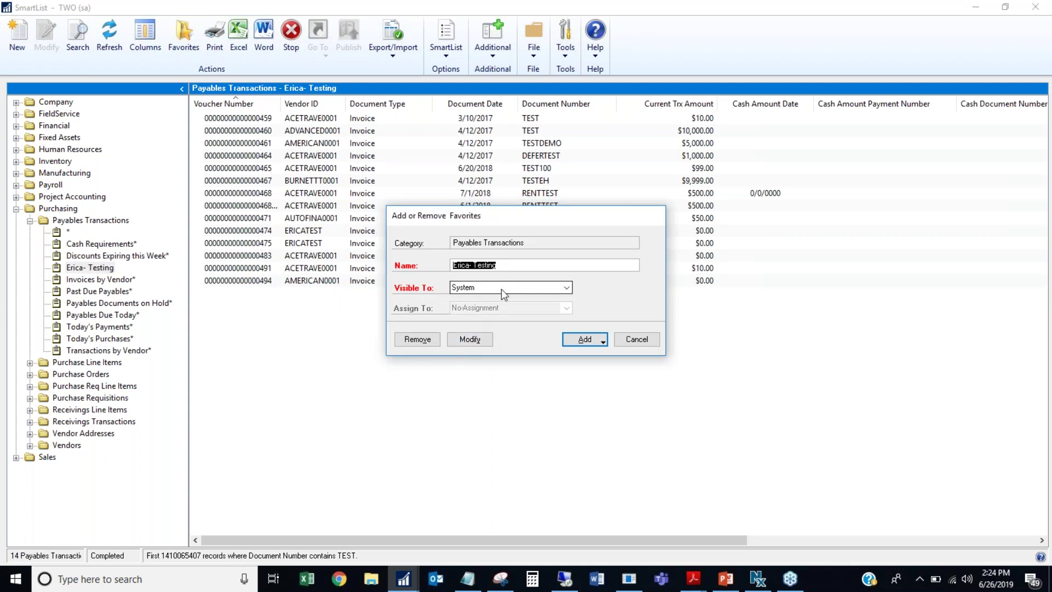
{"action": "left_click", "coordinate": [507, 269]}
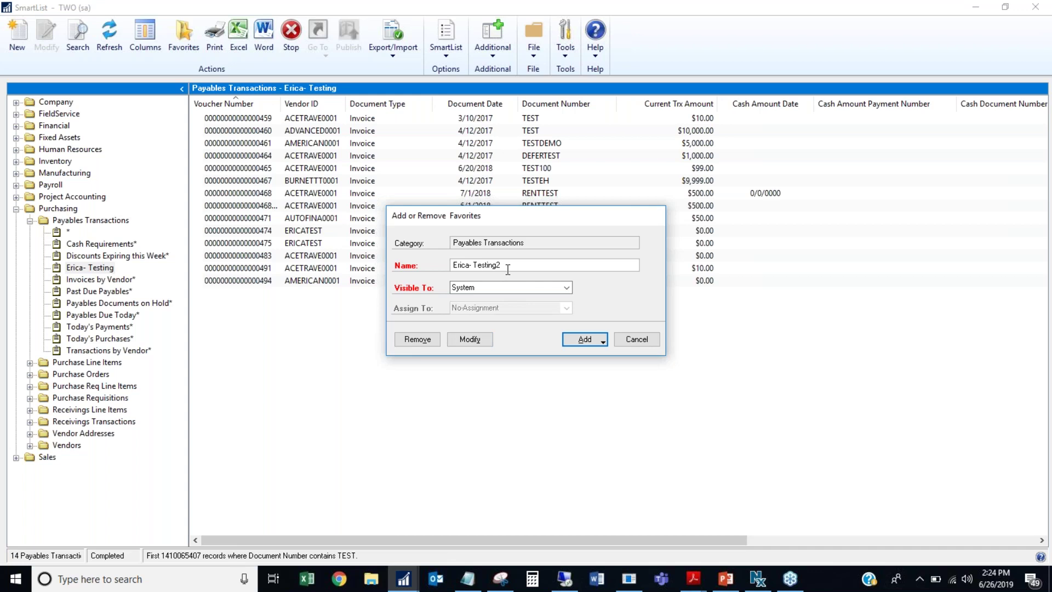
{"action": "left_click", "coordinate": [581, 340]}
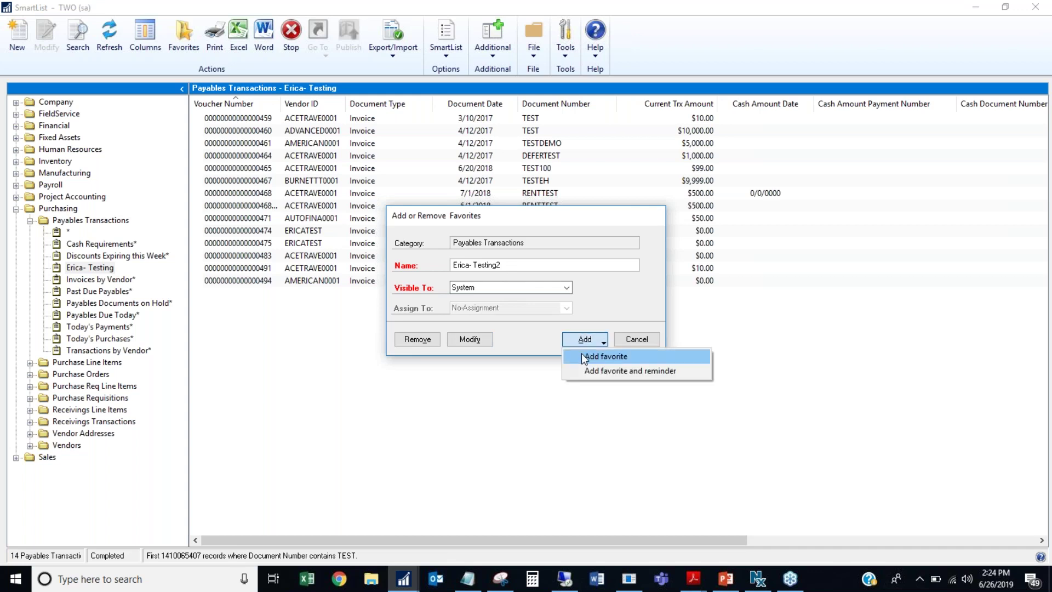
{"action": "left_click", "coordinate": [584, 357]}
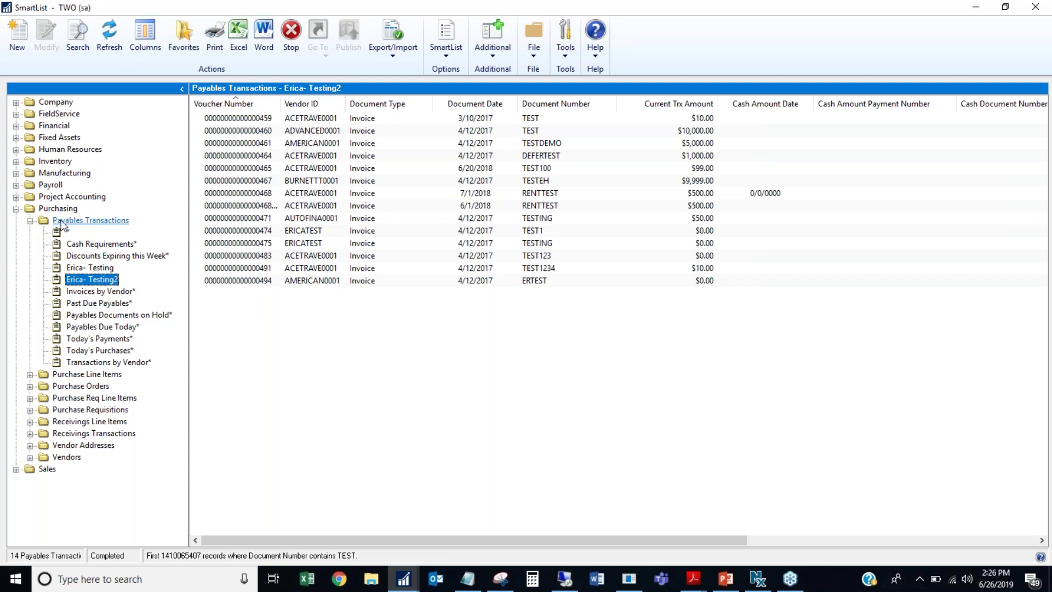
Step: Expand the Purchase Line Items, Receivings Line Items and Company folders to examine the SmartLists they contain
{"action": "left_click", "coordinate": [30, 375]}
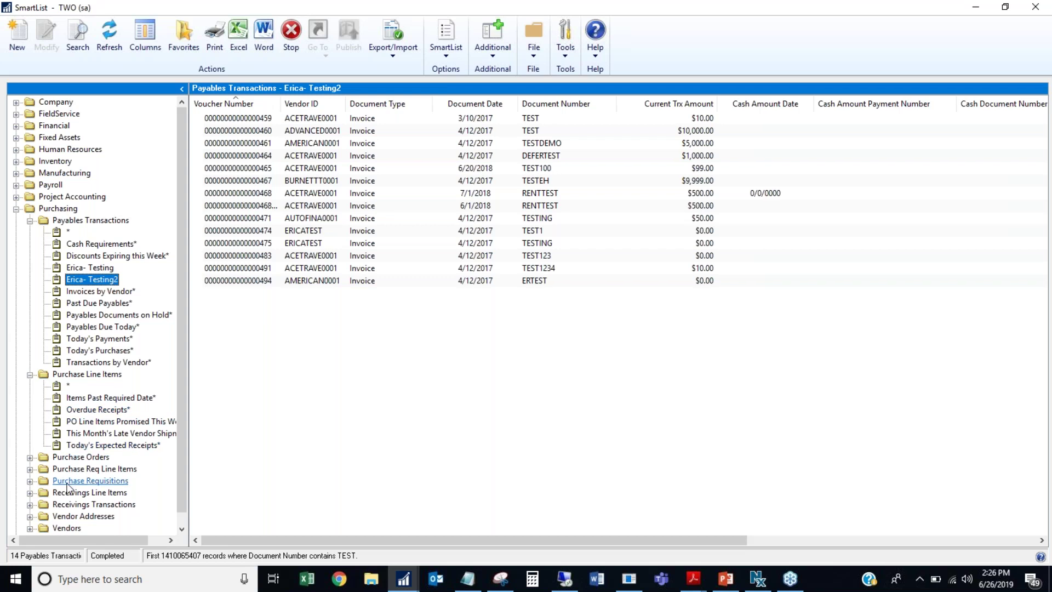
{"action": "left_click", "coordinate": [30, 492]}
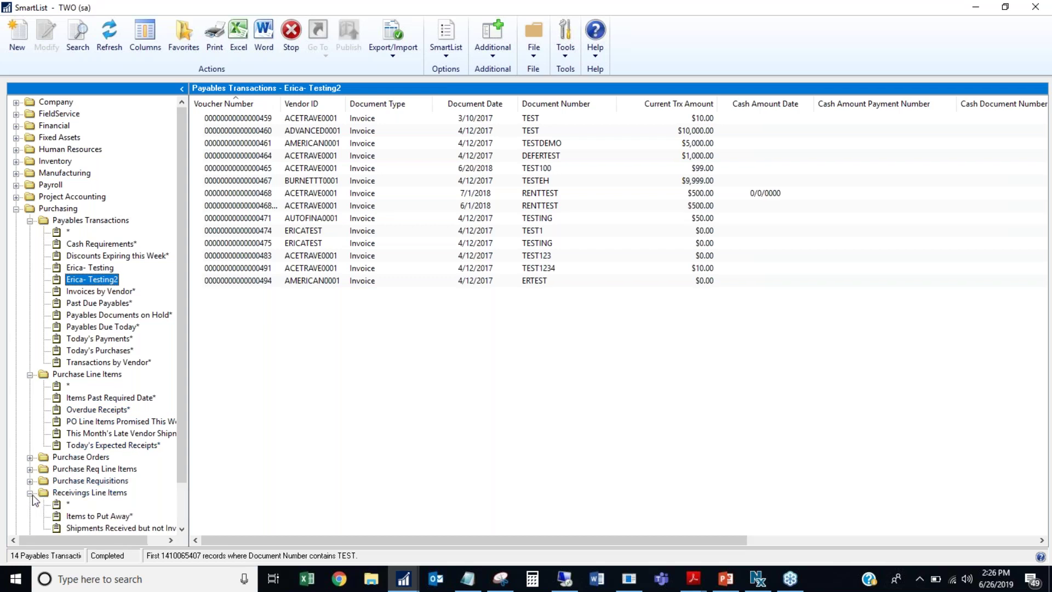
{"action": "left_click_drag", "start_coordinate": [180, 466], "coordinate": [178, 473]}
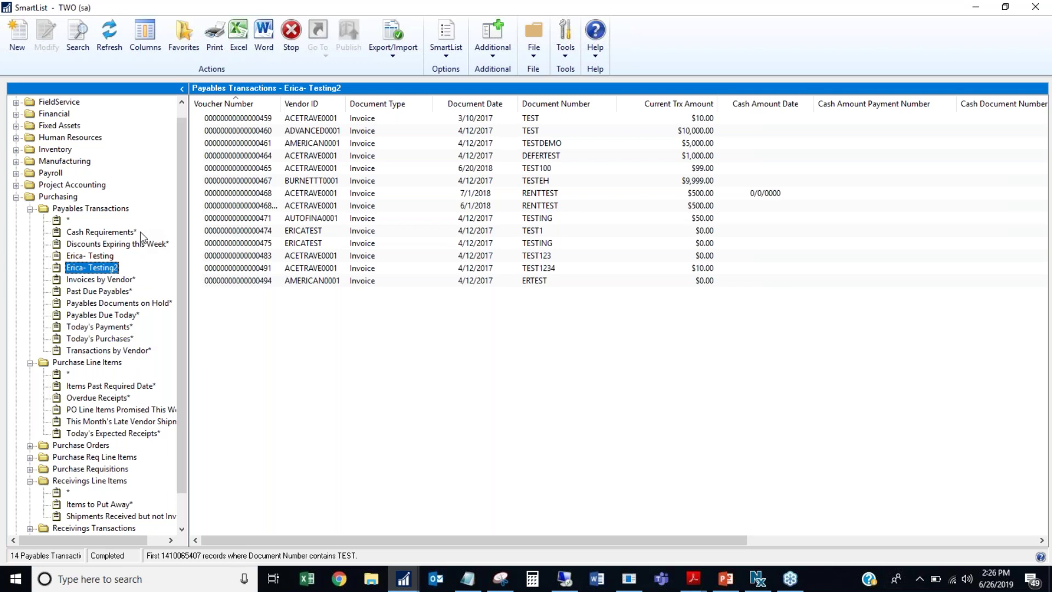
{"action": "left_click", "coordinate": [184, 114]}
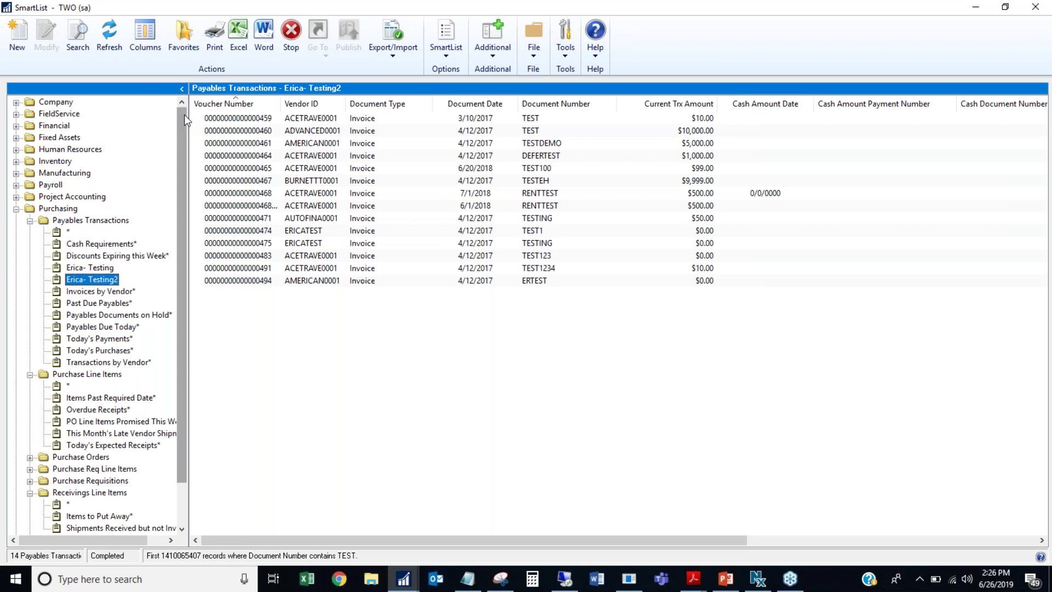
{"action": "left_click", "coordinate": [16, 103]}
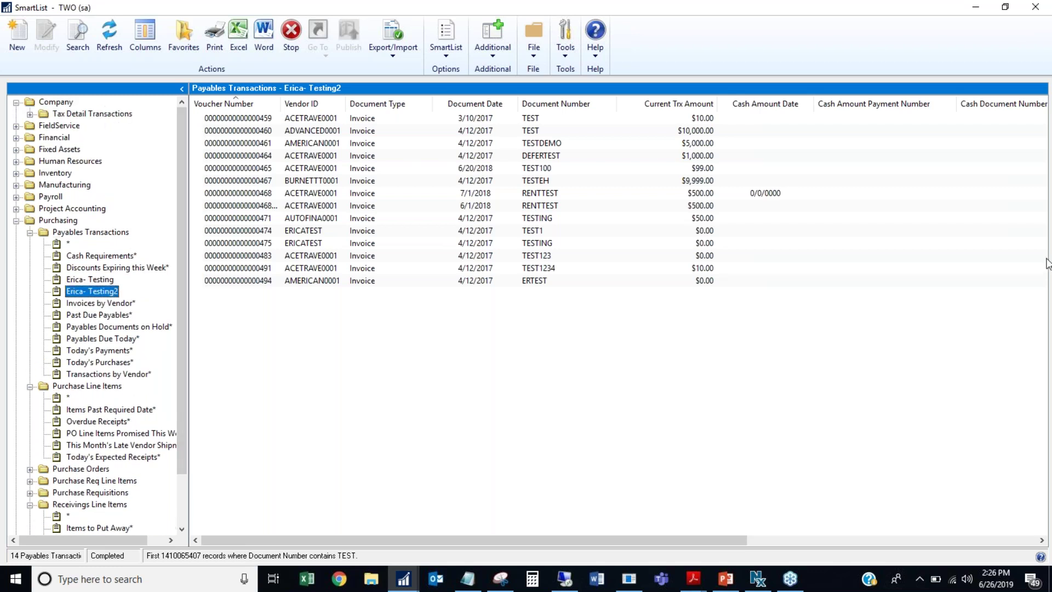
Step: Switch to the PowerPoint presentation and show slide 2 with the presenter's contact details
{"action": "left_click", "coordinate": [735, 587]}
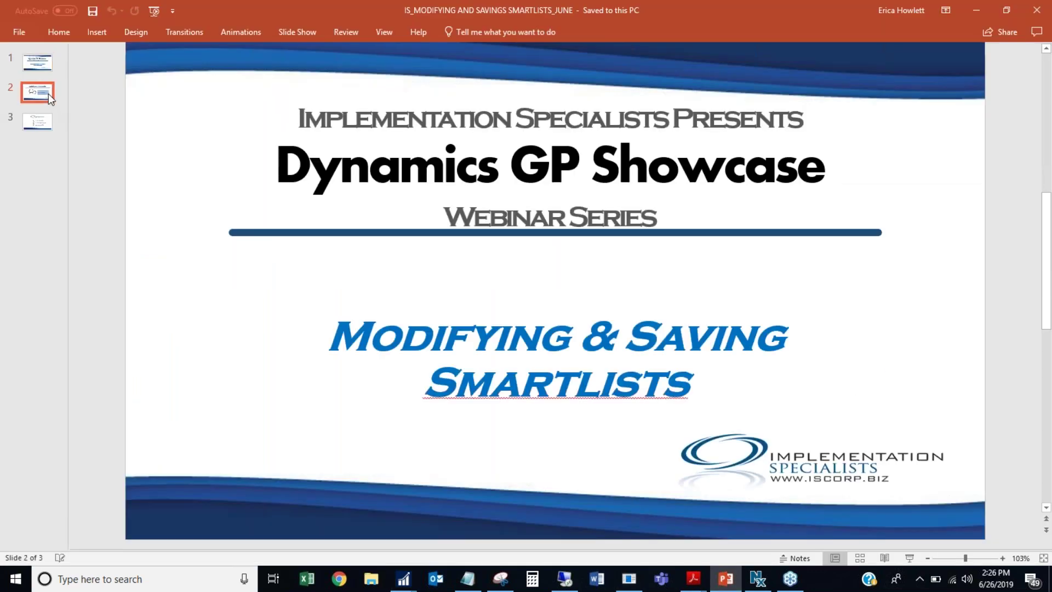
{"action": "mouse_move", "coordinate": [782, 570]}
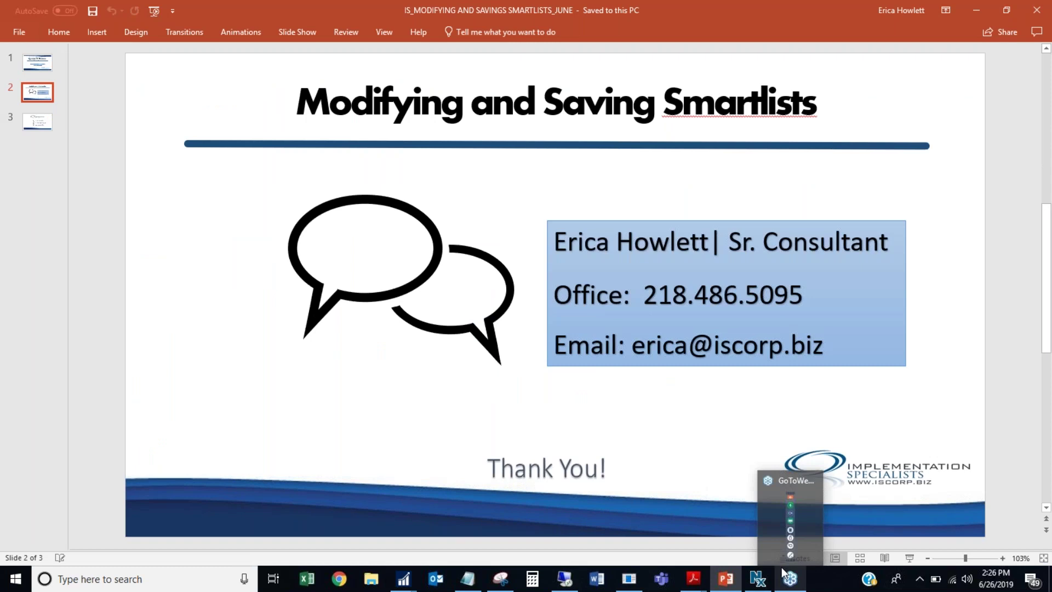